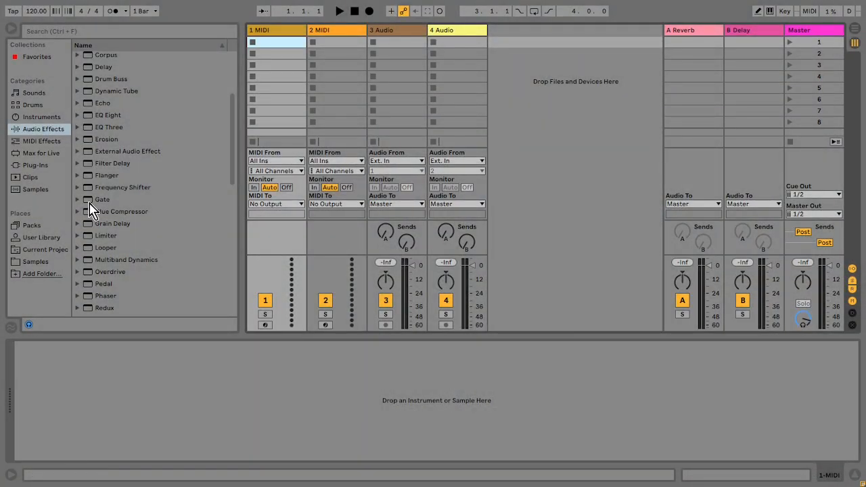
- Load the Rozzer Advanced Step Sequencer v2.0 on the 1 MIDI track and randomize all its lanes in the Chinese scale with key E
{"action": "left_click", "coordinate": [45, 154]}
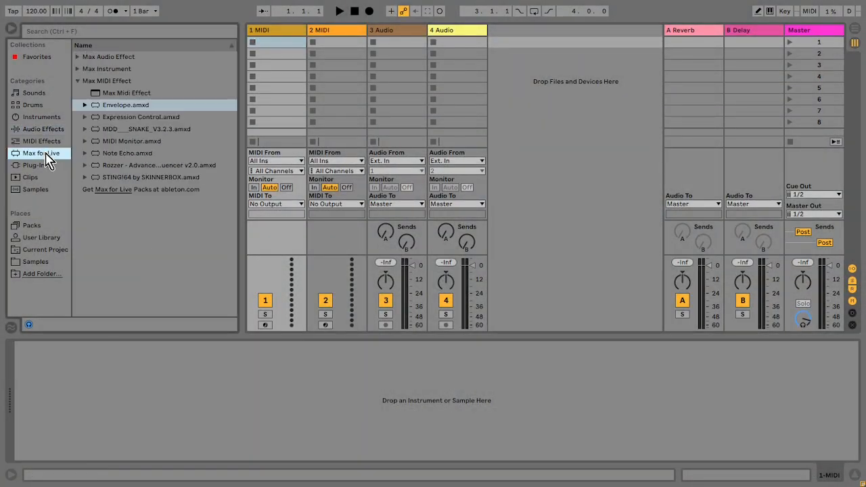
{"action": "double_click", "coordinate": [119, 167]}
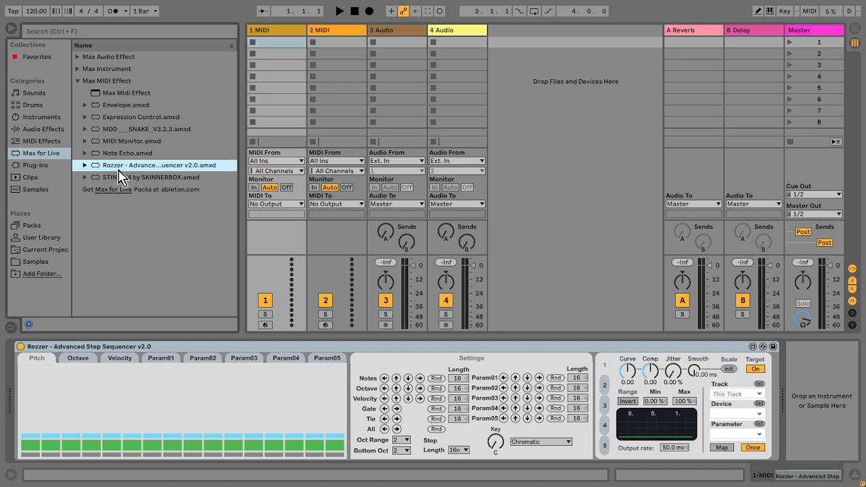
{"action": "left_click", "coordinate": [538, 444]}
{"action": "left_click", "coordinate": [540, 374]}
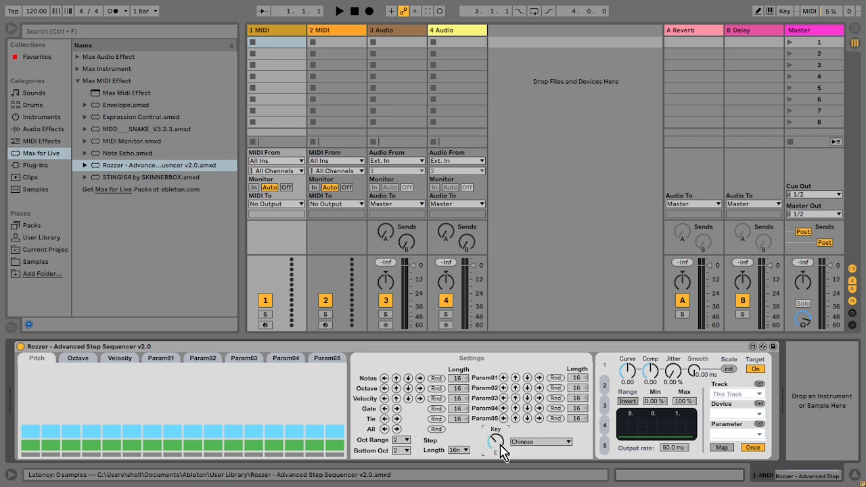
{"action": "left_click", "coordinate": [437, 430]}
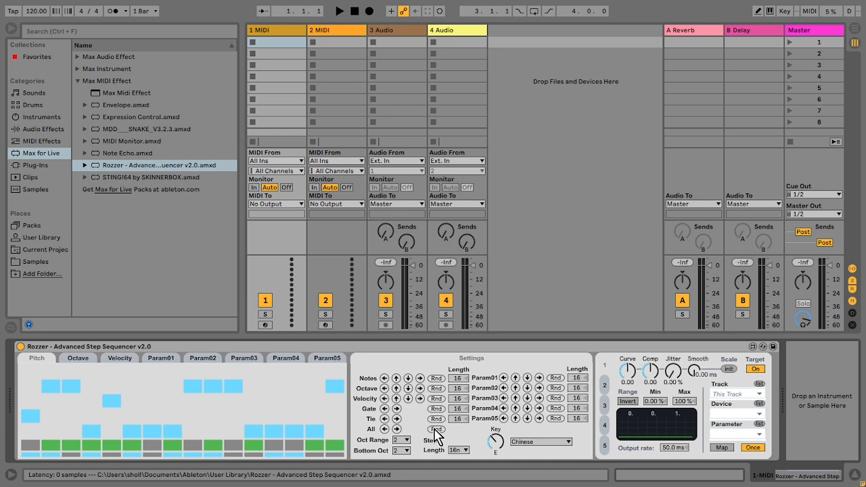
- Load Wavetable on the second MIDI track, feed it MIDI from 1-MIDI and start playback
{"action": "left_click", "coordinate": [42, 117]}
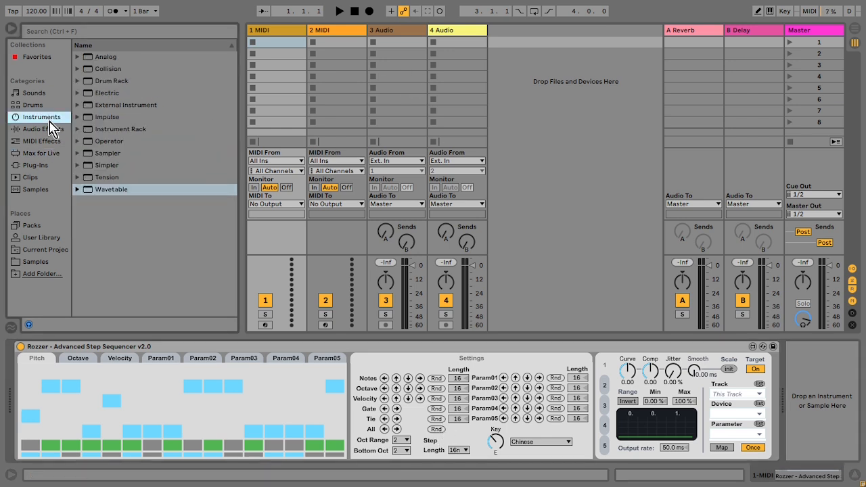
{"action": "left_click_drag", "start_coordinate": [105, 195], "coordinate": [335, 39]}
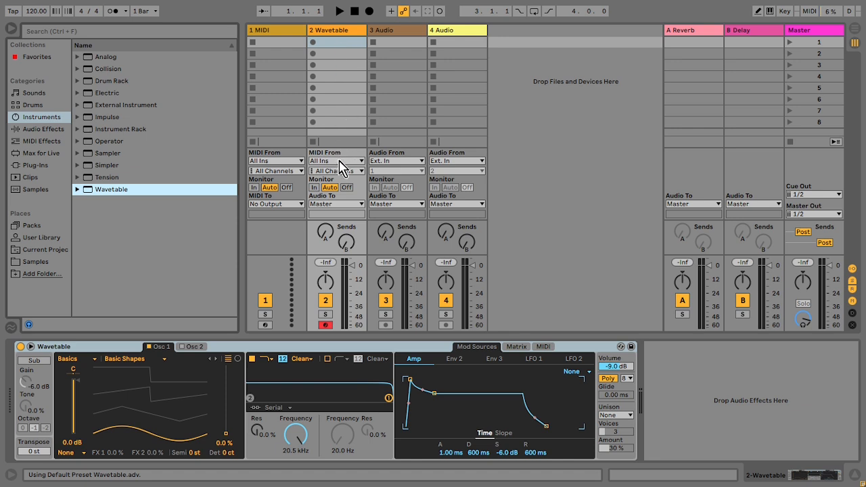
{"action": "left_click", "coordinate": [340, 162]}
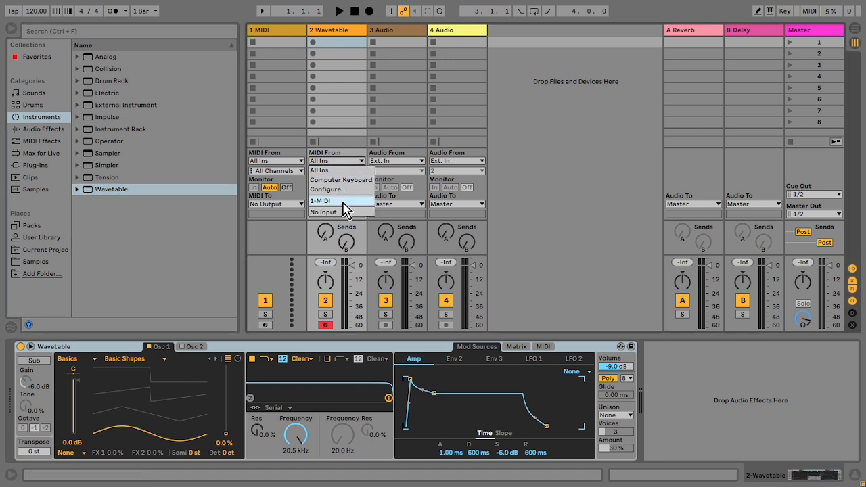
{"action": "left_click", "coordinate": [346, 200]}
{"action": "key", "text": "space"}
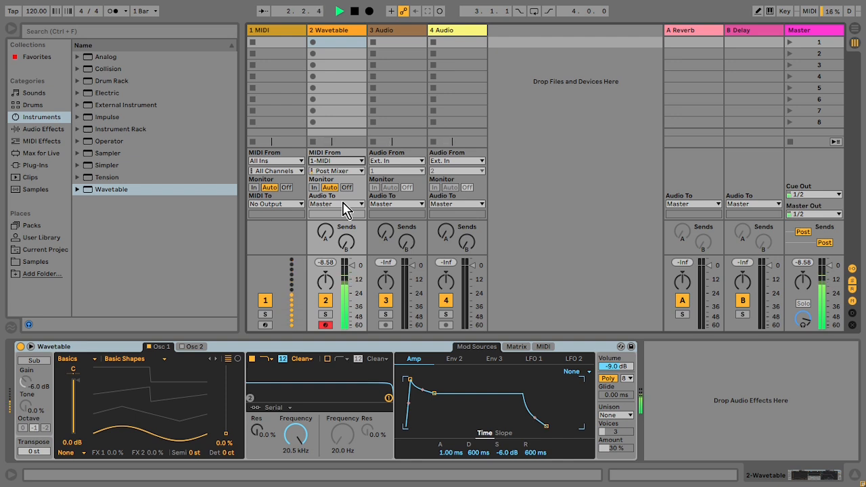
- Vary the Rozzer sequence by randomizing its gates, extending the Notes length to 32 steps and randomizing all lanes again
{"action": "left_click", "coordinate": [277, 32]}
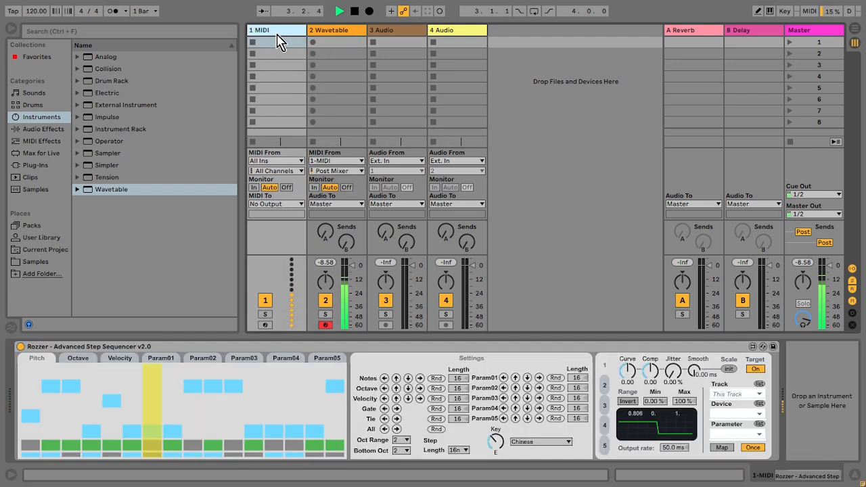
{"action": "left_click", "coordinate": [434, 429]}
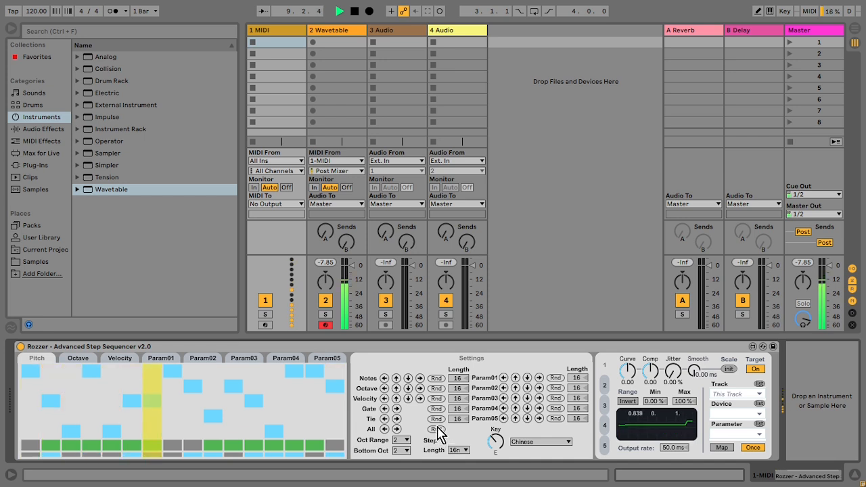
{"action": "left_click", "coordinate": [436, 409]}
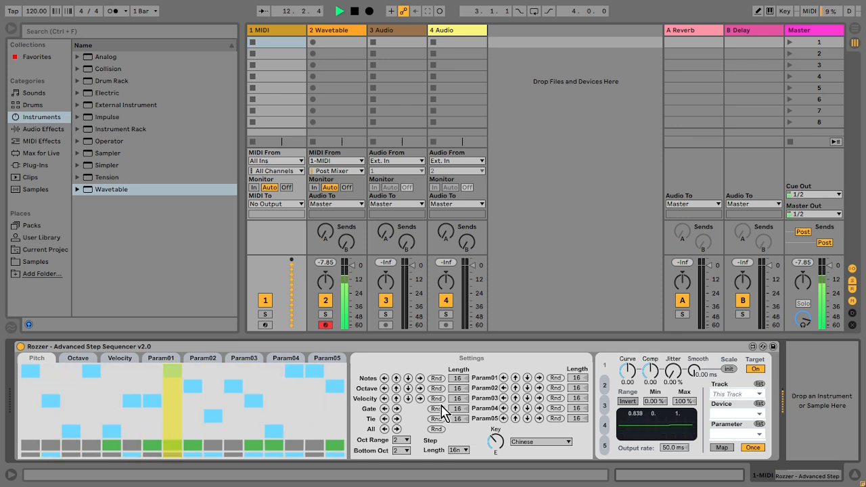
{"action": "left_click_drag", "start_coordinate": [458, 378], "coordinate": [458, 357]}
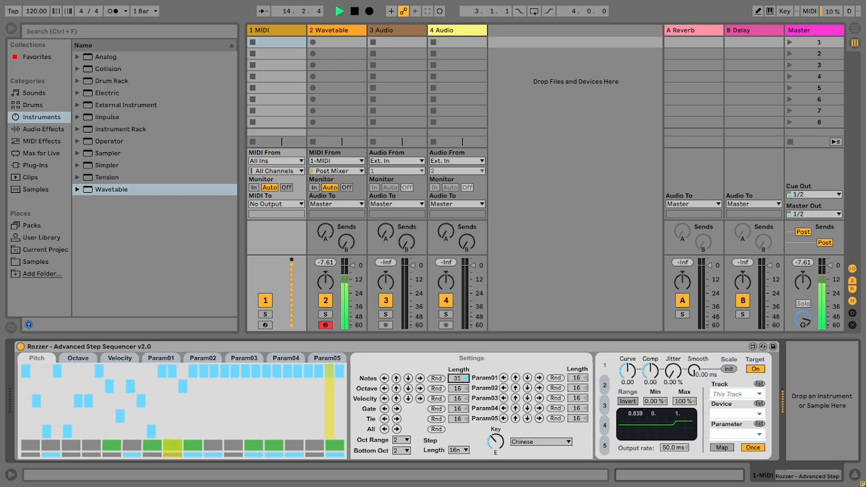
{"action": "left_click", "coordinate": [436, 429]}
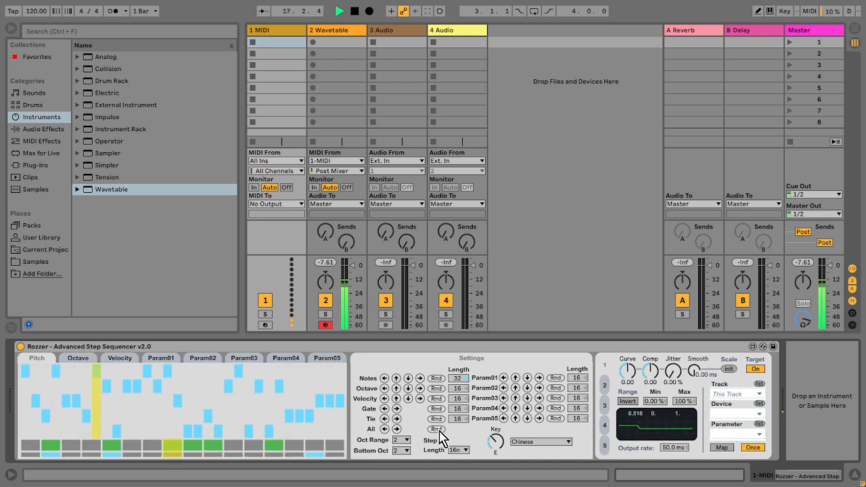
{"action": "left_click", "coordinate": [436, 429]}
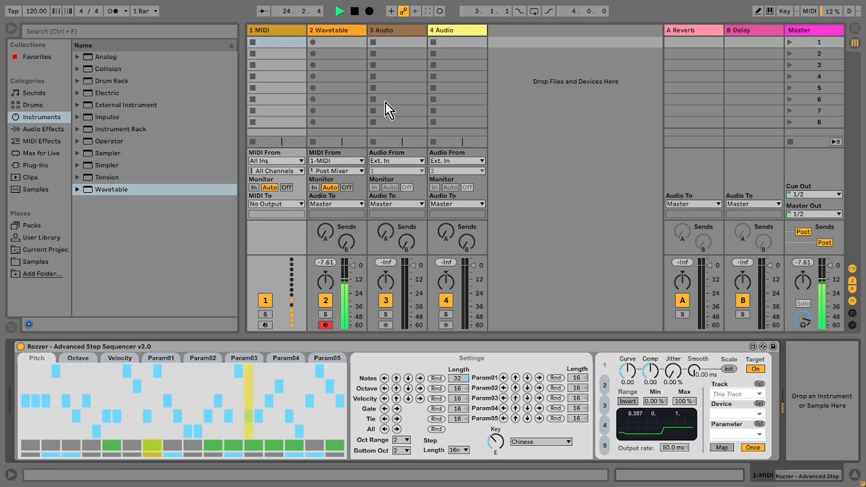
- Record the sequence into the Wavetable track's first clip slot, stop, and set the track's MIDI input to No Input
{"action": "left_click", "coordinate": [313, 43]}
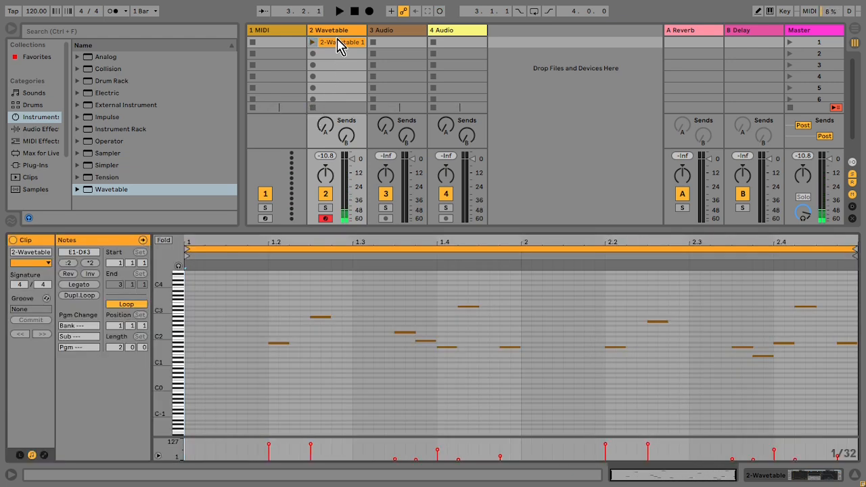
{"action": "left_click", "coordinate": [336, 37]}
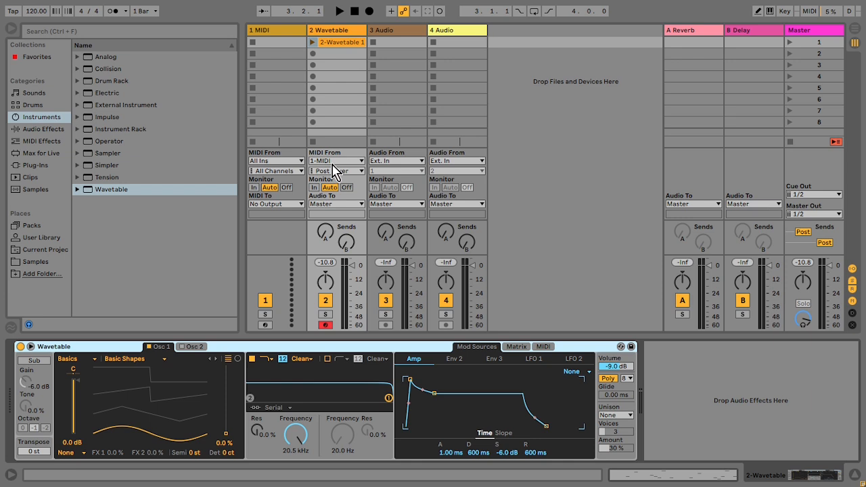
{"action": "left_click", "coordinate": [333, 162]}
{"action": "left_click", "coordinate": [341, 220]}
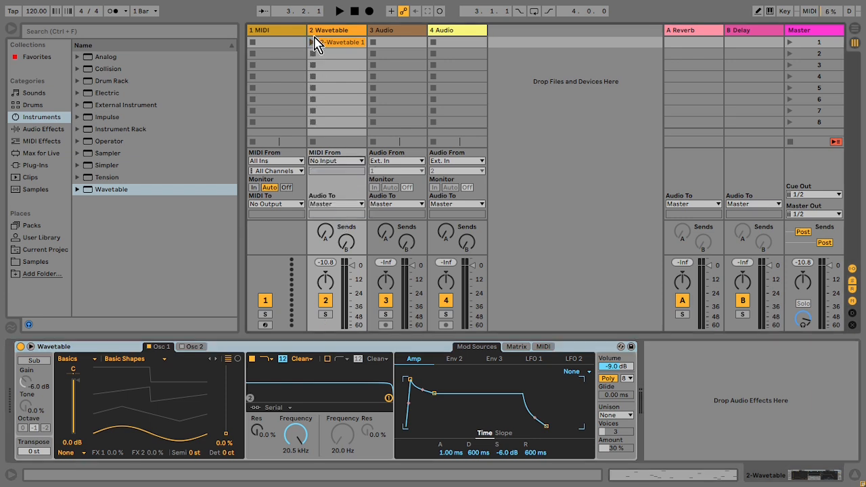
- Stretch one note of each pitch in the recorded clip from 1.1.1 to 2.4 and delete the leftover notes after 2.4
{"action": "double_click", "coordinate": [340, 42]}
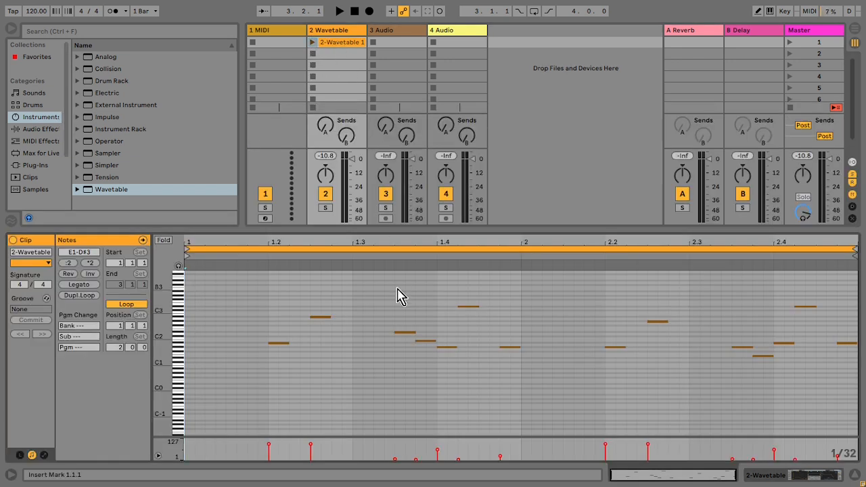
{"action": "left_click_drag", "start_coordinate": [176, 351], "coordinate": [198, 351]}
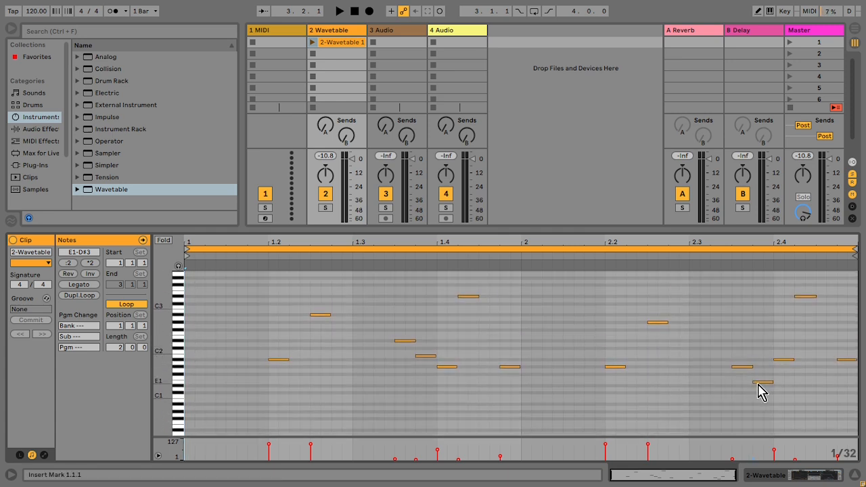
{"action": "left_click_drag", "start_coordinate": [755, 383], "coordinate": [177, 369]}
{"action": "left_click_drag", "start_coordinate": [256, 391], "coordinate": [253, 295]}
{"action": "left_click_drag", "start_coordinate": [164, 329], "coordinate": [162, 350]}
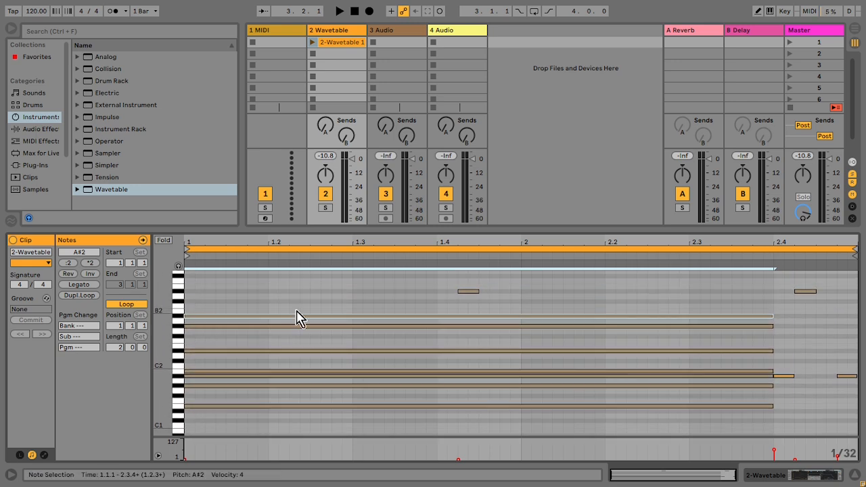
{"action": "left_click_drag", "start_coordinate": [311, 319], "coordinate": [309, 293]}
{"action": "left_click_drag", "start_coordinate": [788, 395], "coordinate": [845, 294]}
{"action": "key", "text": "Delete"}
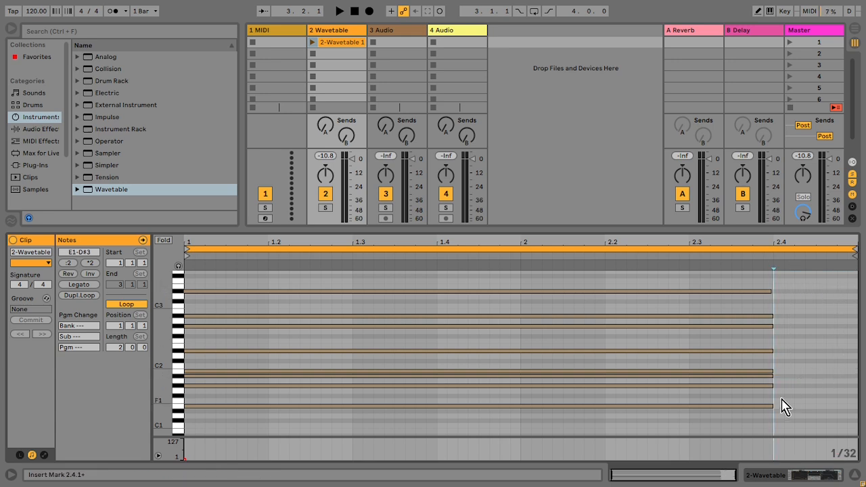
- Deactivate every note above E1 in the clip, from G#1 to D#3, and launch the clip
{"action": "left_click_drag", "start_coordinate": [781, 392], "coordinate": [738, 283]}
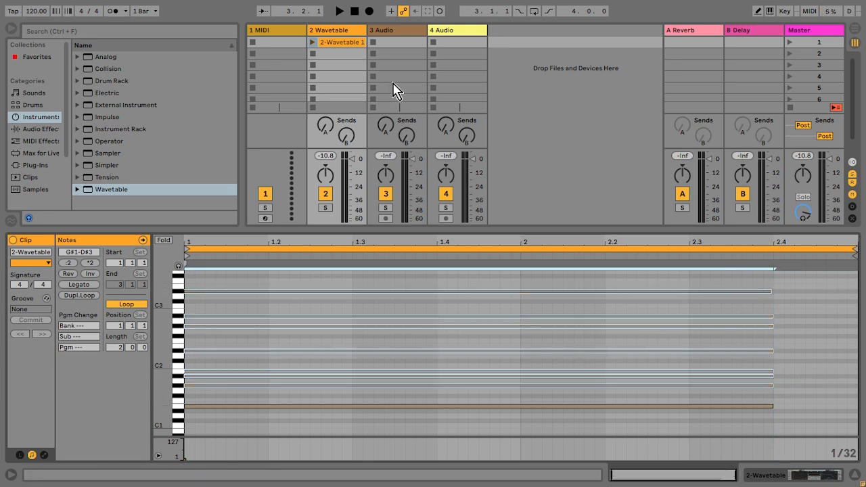
{"action": "left_click", "coordinate": [313, 42]}
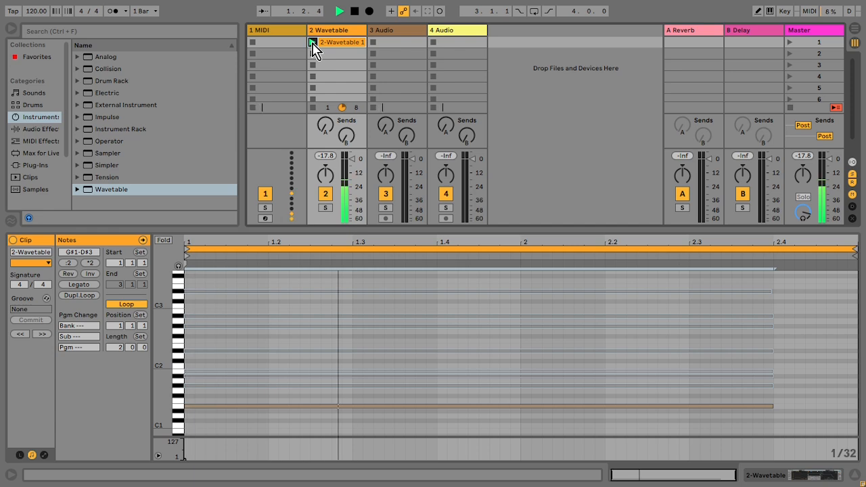
- Set Wavetable's amp sustain to 0.0 dB, volume to -12 dB, Osc 1 position to 50% and filter to 2.23 kHz with 10% resonance
{"action": "key", "text": "shift+Tab"}
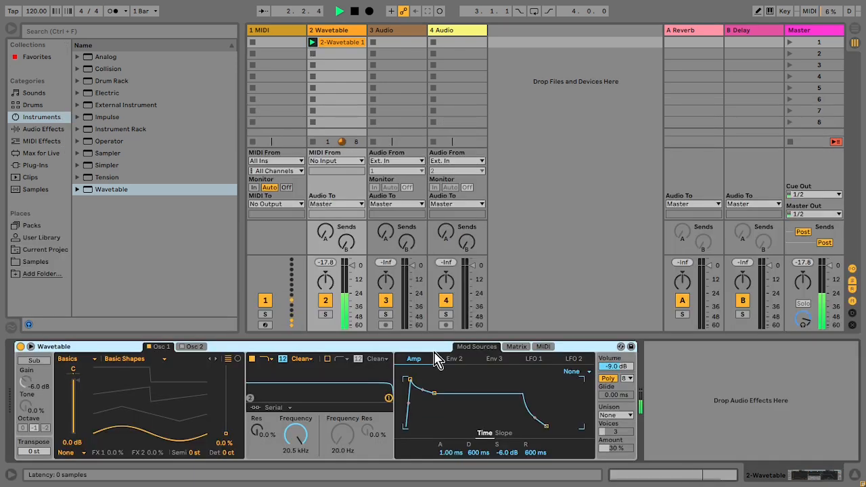
{"action": "left_click_drag", "start_coordinate": [502, 452], "coordinate": [503, 426]}
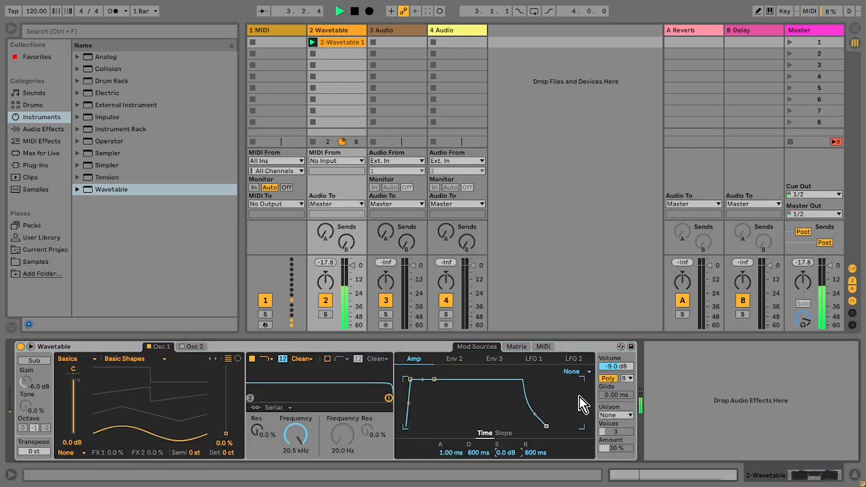
{"action": "left_click_drag", "start_coordinate": [223, 435], "coordinate": [227, 414]}
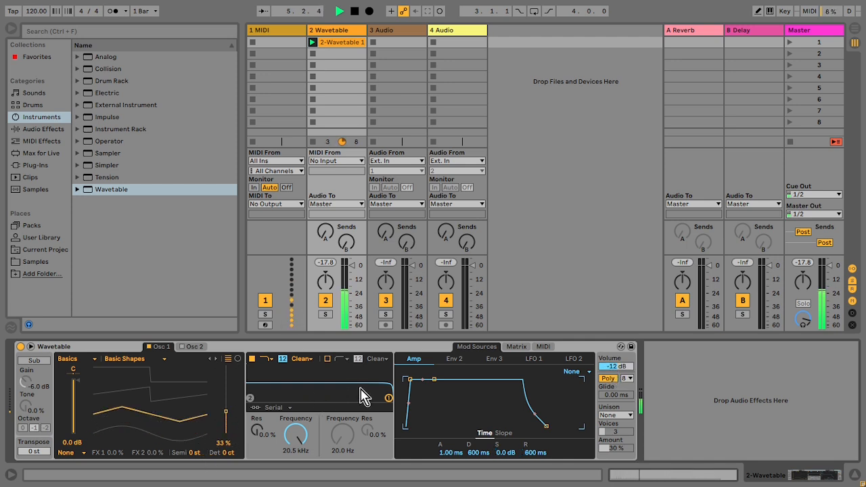
{"action": "left_click_drag", "start_coordinate": [387, 397], "coordinate": [352, 393]}
{"action": "left_click_drag", "start_coordinate": [226, 411], "coordinate": [225, 397]}
{"action": "mouse_move", "coordinate": [352, 394]}
{"action": "left_mouse_down"}
{"action": "mouse_move", "coordinate": [330, 395]}
{"action": "mouse_move", "coordinate": [345, 390]}
{"action": "left_mouse_up"}
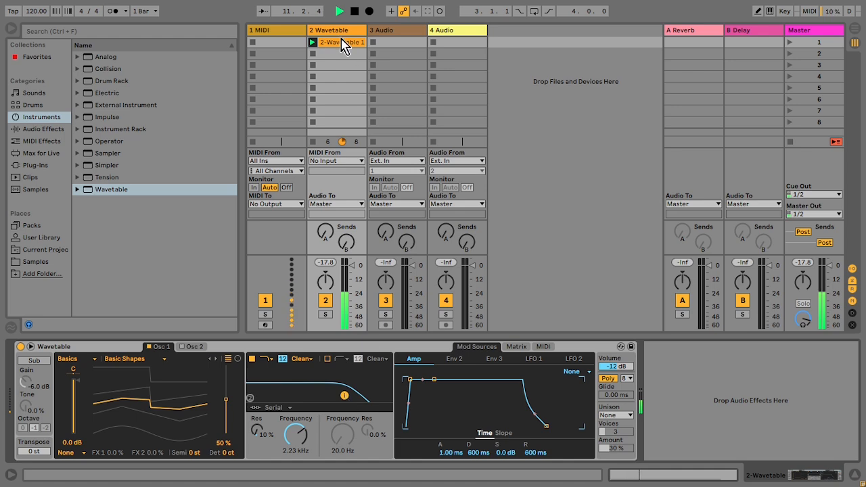
- Reopen the Wavetable clip's notes, reactivate the G#1 note and audition it together with E1
{"action": "double_click", "coordinate": [341, 42]}
{"action": "key", "text": "Right"}
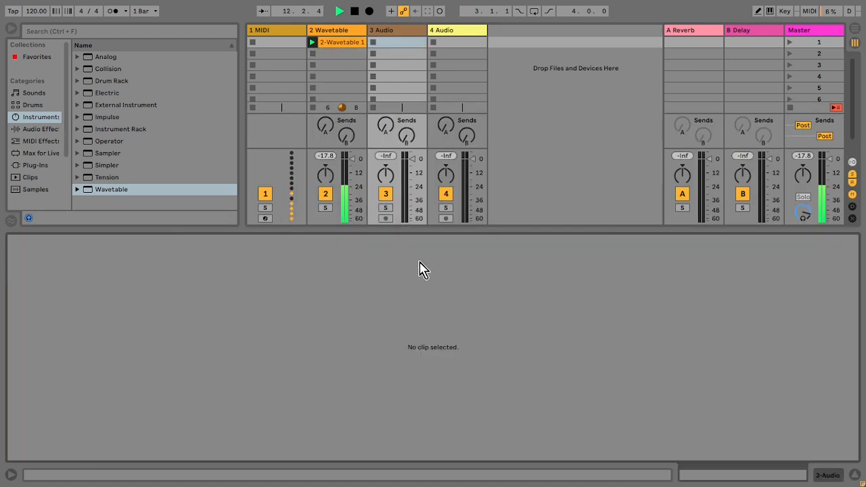
{"action": "key", "text": "shift+Tab"}
{"action": "key", "text": "shift+Tab"}
{"action": "left_click", "coordinate": [357, 43]}
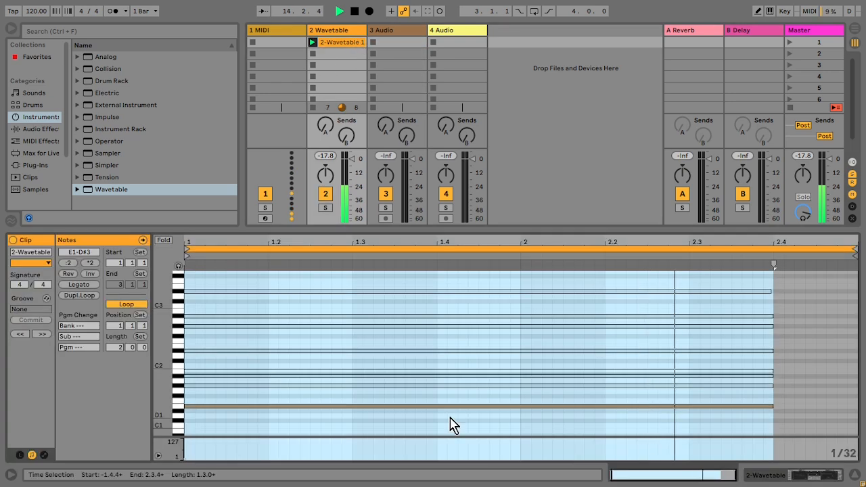
{"action": "left_click", "coordinate": [446, 397]}
{"action": "left_click", "coordinate": [443, 385]}
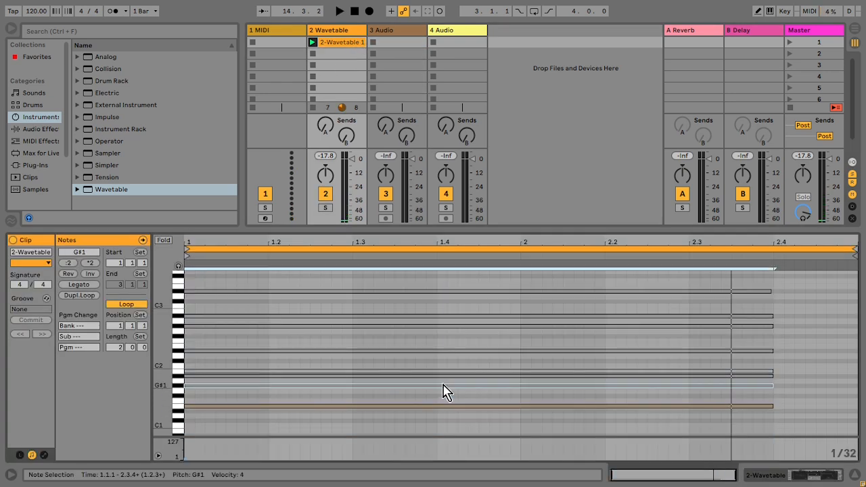
{"action": "key", "text": "space"}
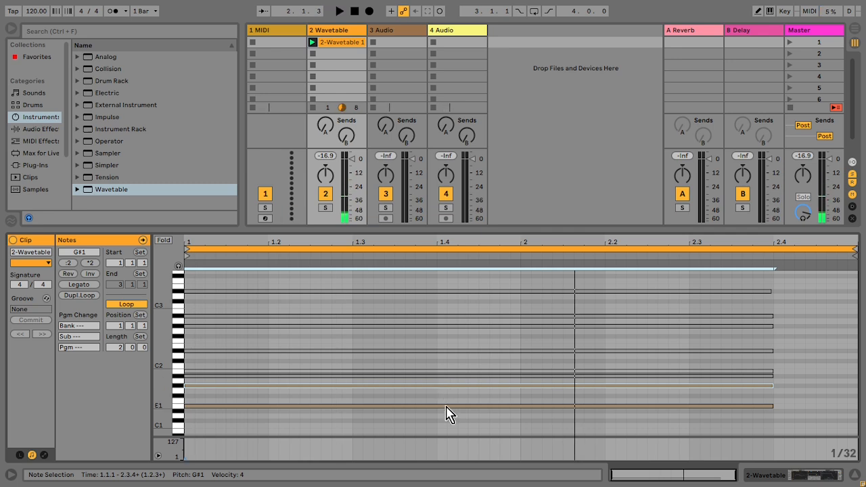
- Transpose the E1 and G#1 notes up one octave and audition the clip
{"action": "key", "text": "shift+Up"}
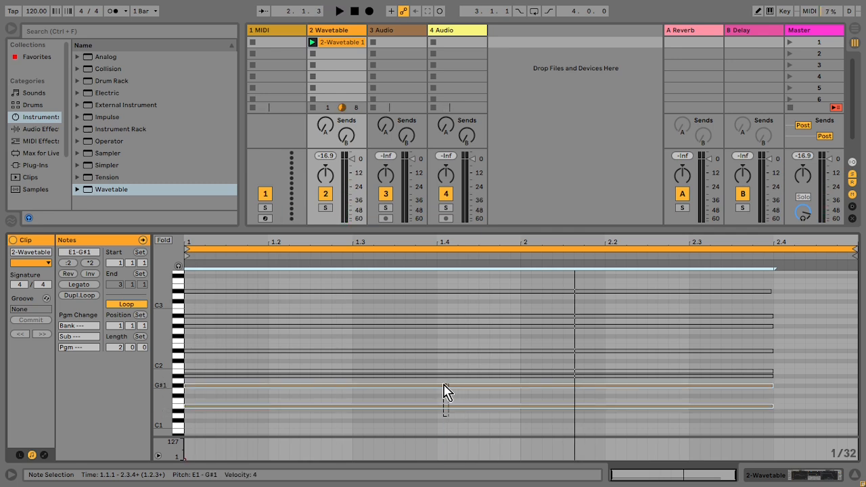
{"action": "key", "text": "space"}
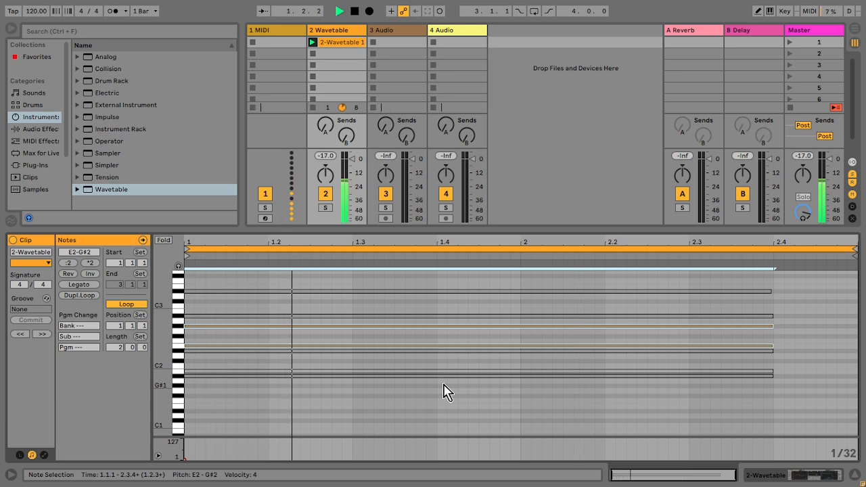
{"action": "key", "text": "space"}
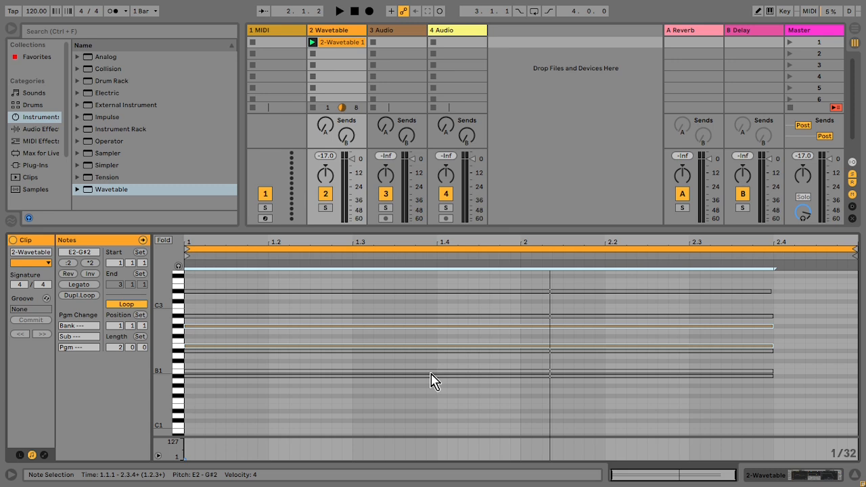
- Reactivate the B1 note and play the clip to hear it with the active notes
{"action": "left_click", "coordinate": [431, 371]}
{"action": "key", "text": "space"}
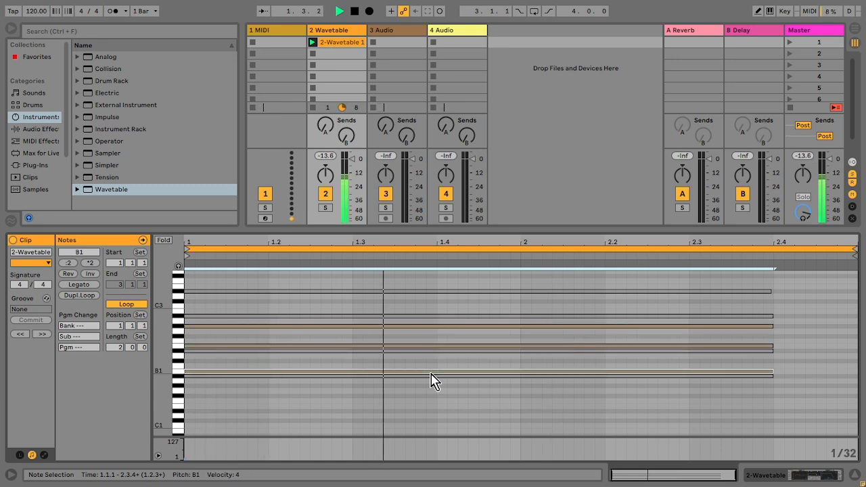
- Shape Wavetable's amp envelope with 1.79 s attack, 3.21 s decay, -15 dB sustain and 4.68 s release while the clip plays
{"action": "key", "text": "space"}
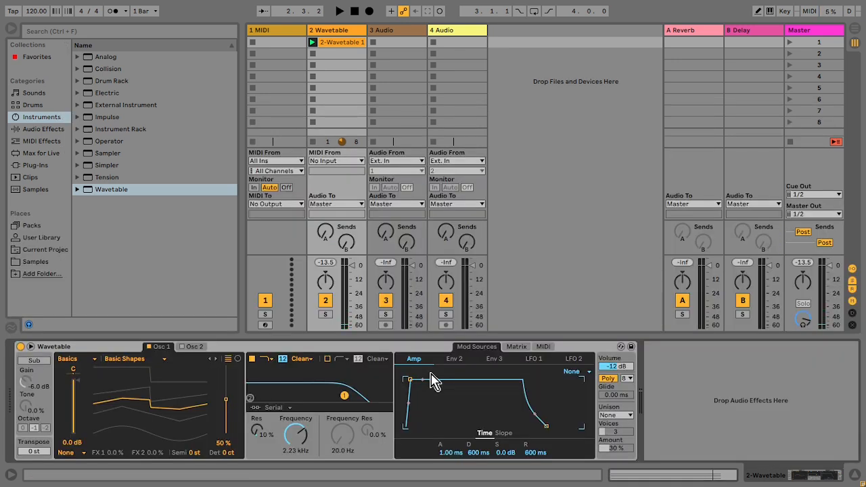
{"action": "left_click_drag", "start_coordinate": [449, 452], "coordinate": [449, 413]}
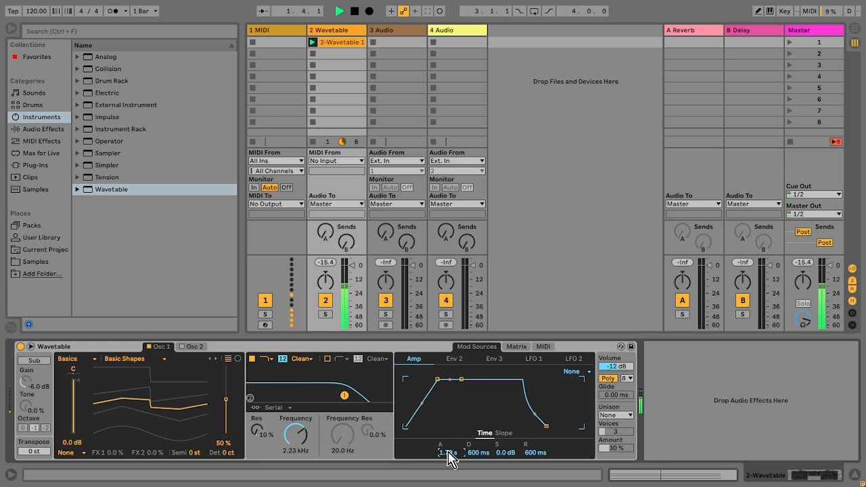
{"action": "left_click_drag", "start_coordinate": [507, 453], "coordinate": [537, 426]}
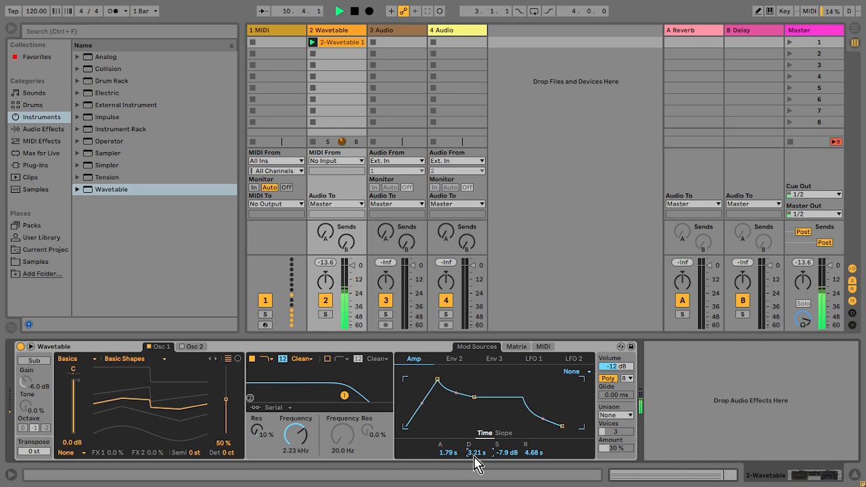
{"action": "left_click_drag", "start_coordinate": [518, 454], "coordinate": [518, 466]}
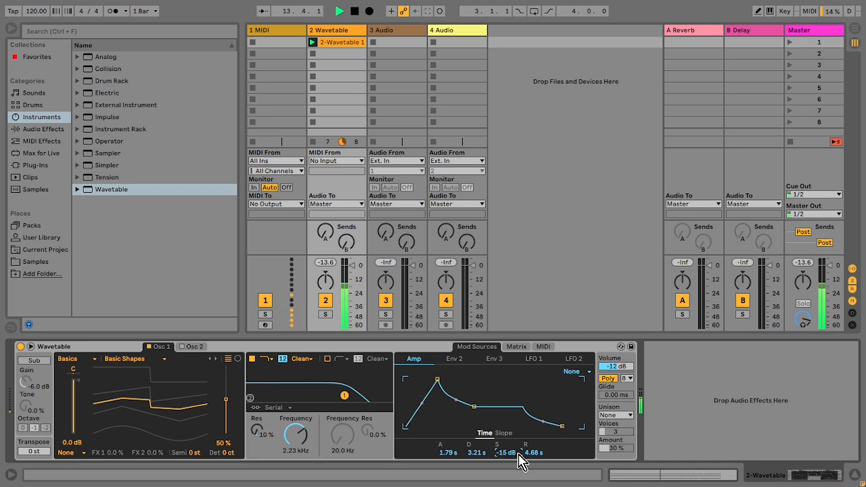
- Set Wavetable's unison to Classic and change Osc 1 to the Saw Dual 2 wavetable, transposed -12 semitones
{"action": "left_click", "coordinate": [631, 415]}
{"action": "left_click", "coordinate": [611, 358]}
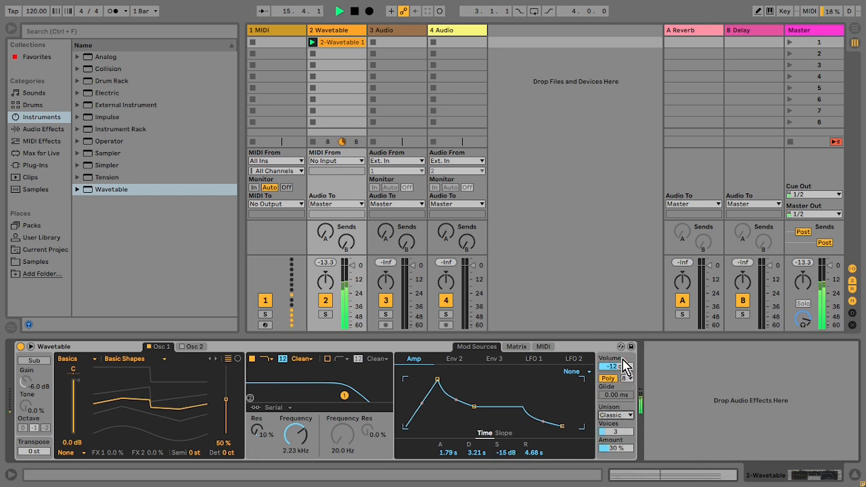
{"action": "left_click", "coordinate": [145, 360]}
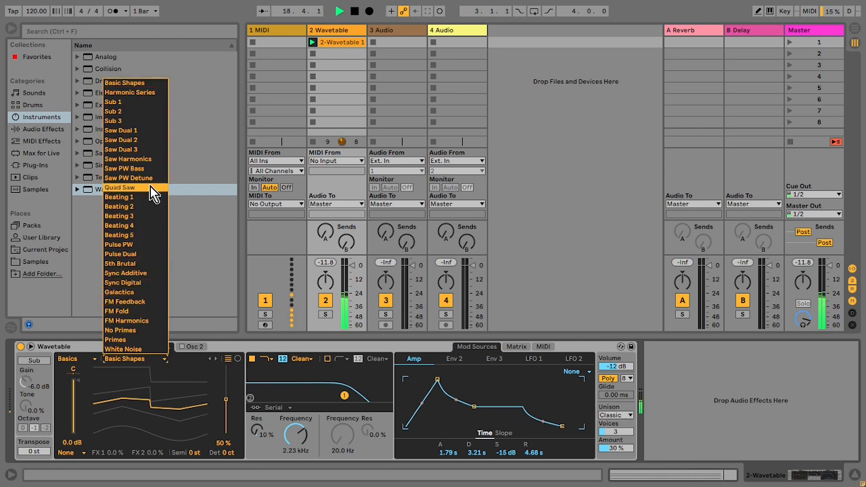
{"action": "left_click", "coordinate": [138, 140]}
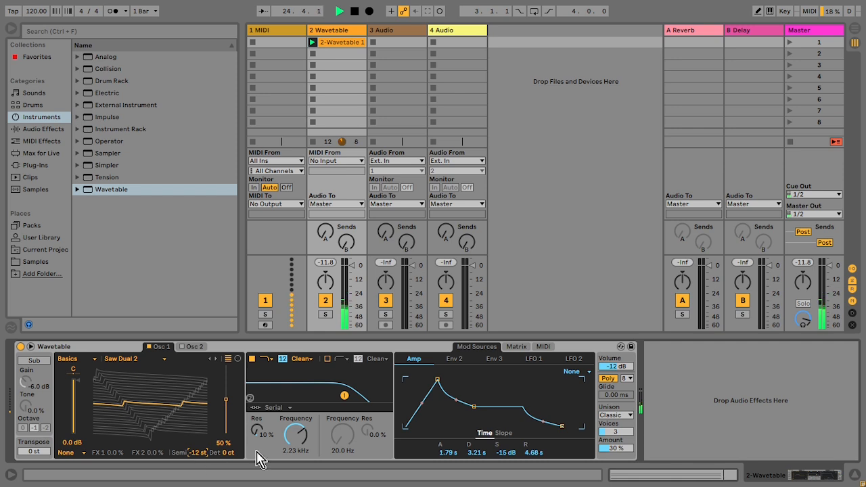
- Modulate Osc 1 Pos with LFO 1 by about 9.4, and set the LFO to 0.26 Hz rate and 70% amount
{"action": "left_click", "coordinate": [537, 360]}
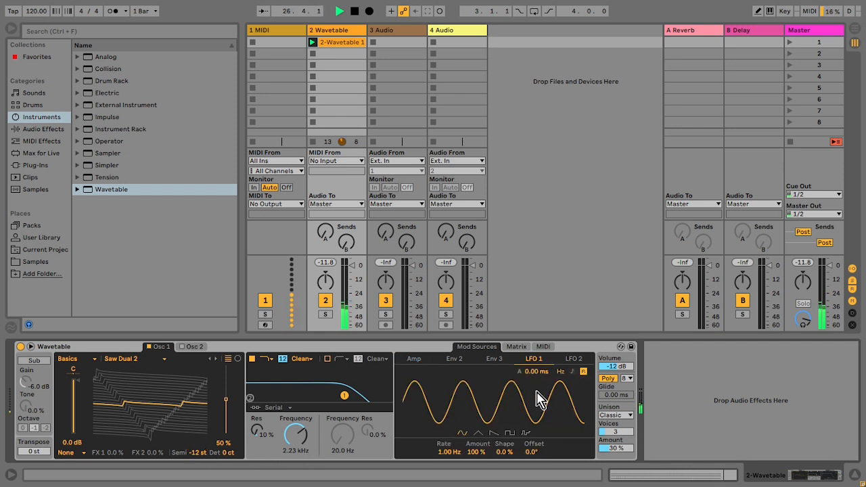
{"action": "left_click", "coordinate": [514, 346]}
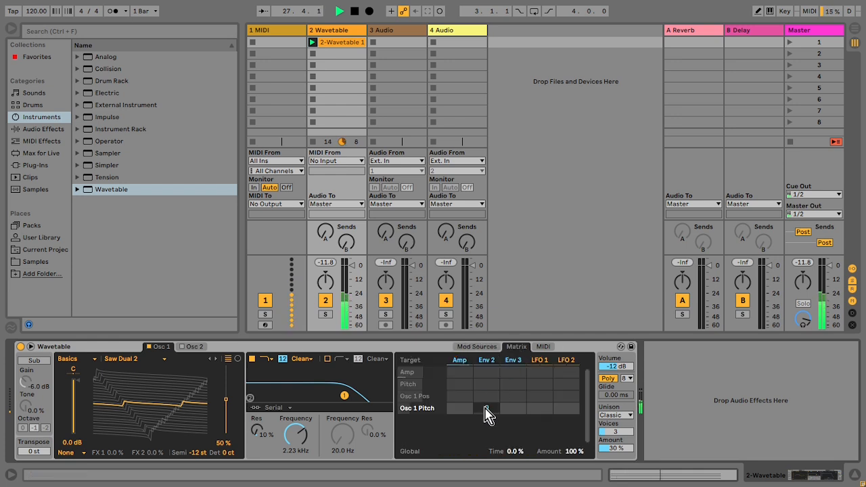
{"action": "left_click_drag", "start_coordinate": [540, 398], "coordinate": [540, 391]}
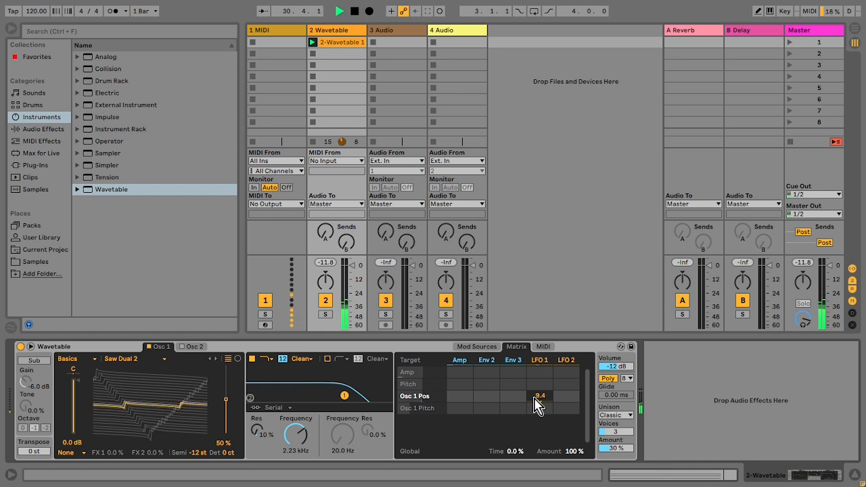
{"action": "left_click", "coordinate": [542, 366]}
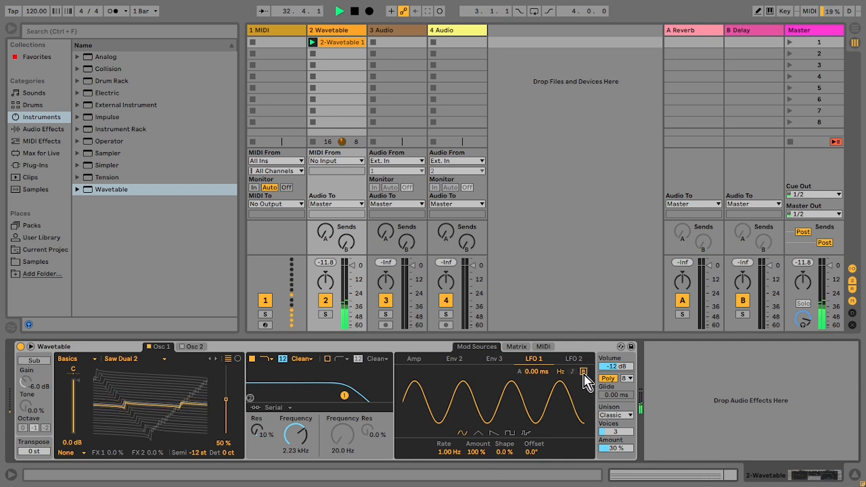
{"action": "left_click_drag", "start_coordinate": [465, 452], "coordinate": [449, 433]}
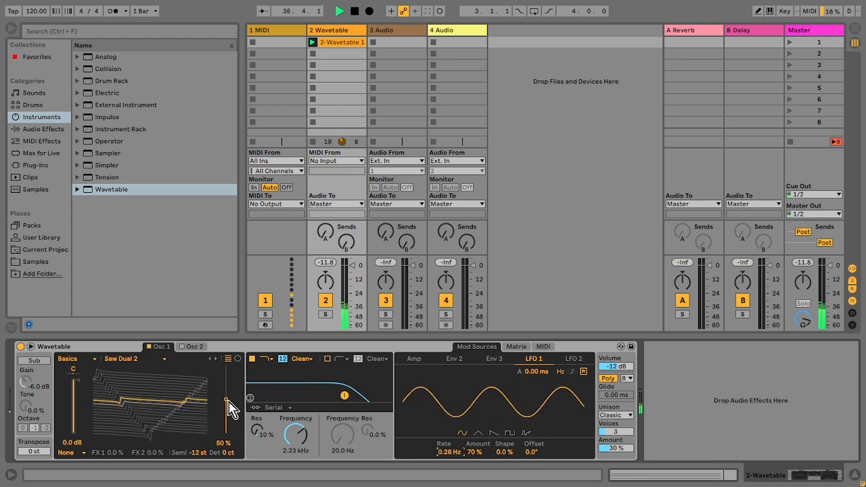
- Try the Saw Harmonics wavetable on Osc 1, settle on Saw PW Detune and set its transposition to 0 semitones
{"action": "left_click", "coordinate": [147, 360]}
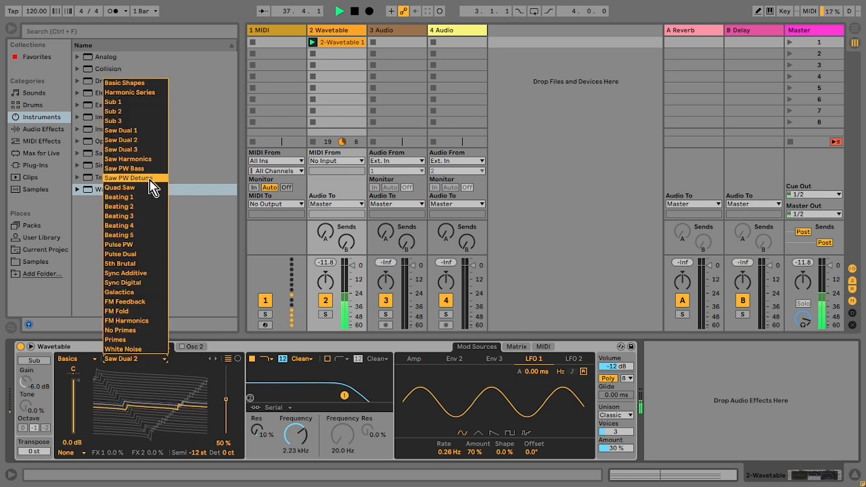
{"action": "left_click", "coordinate": [148, 160]}
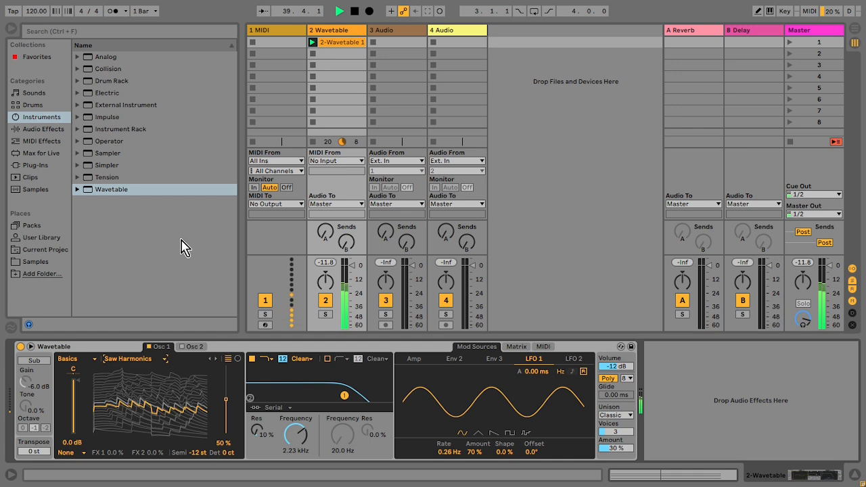
{"action": "left_click", "coordinate": [140, 361]}
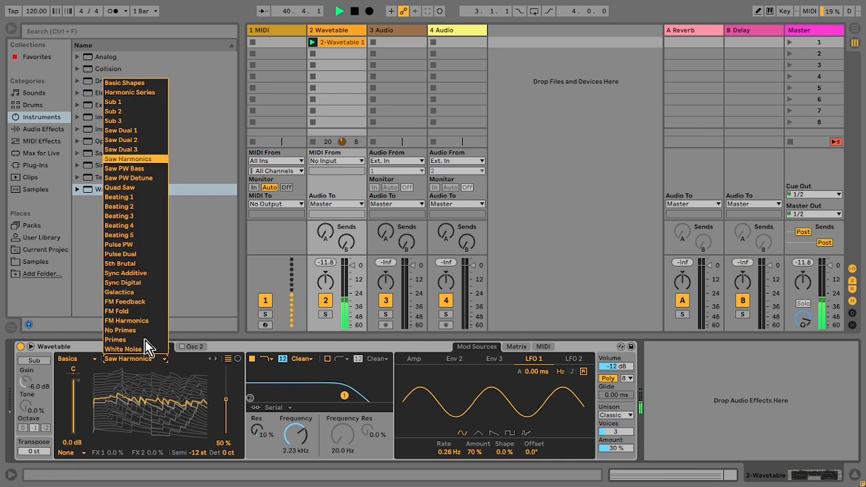
{"action": "left_click", "coordinate": [148, 178]}
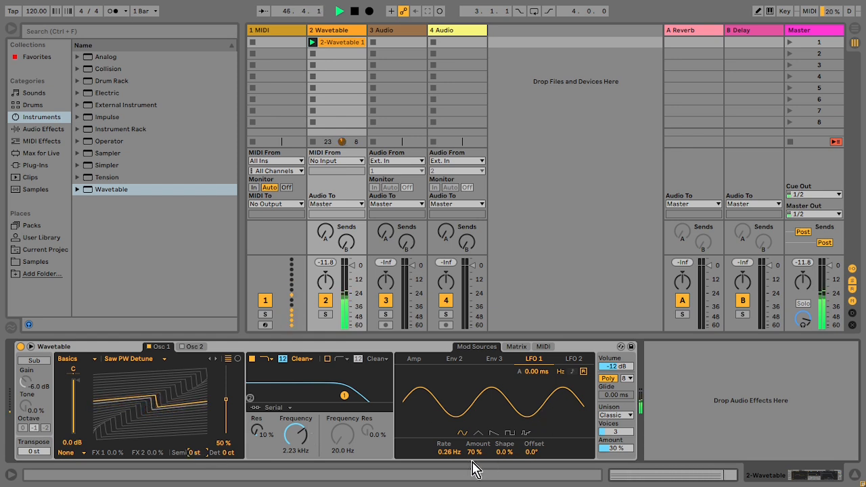
- Set LFO 1's rate to 1.91 Hz and its amount to 100%, and lower the system volume to 68
{"action": "left_click_drag", "start_coordinate": [454, 453], "coordinate": [455, 399]}
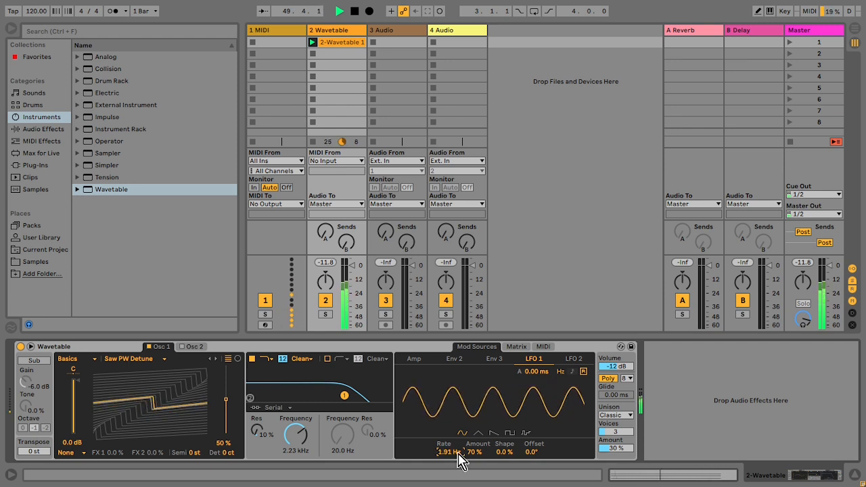
{"action": "left_click_drag", "start_coordinate": [476, 453], "coordinate": [476, 428]}
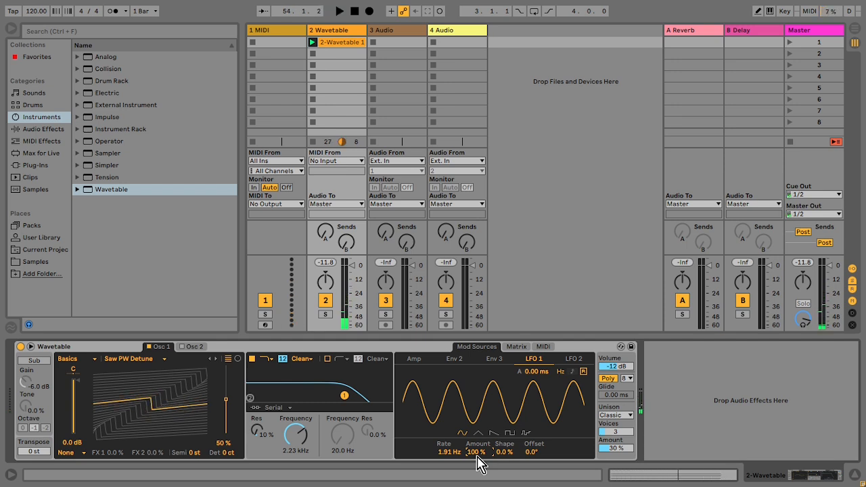
{"action": "key", "text": "XF86AudioLowerVolume"}
{"action": "key", "text": "XF86AudioLowerVolume"}
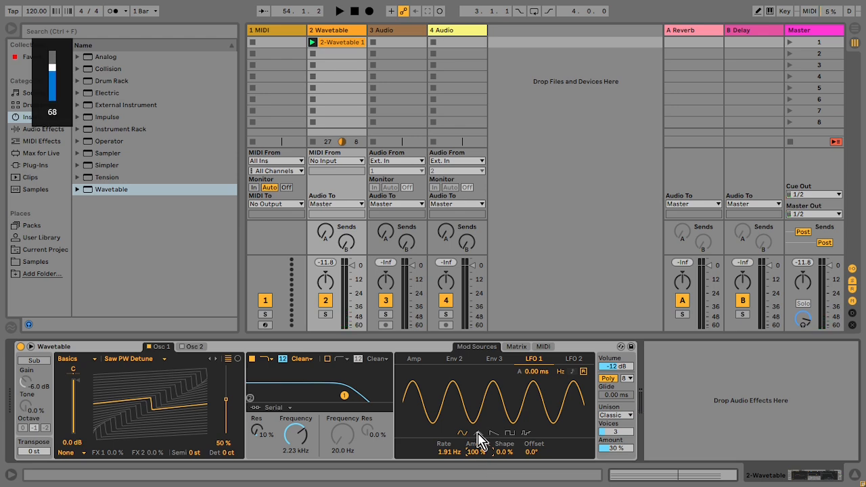
- Add the Max for Live Envelope MIDI effect to the 1 MIDI track, map it to Wavetable's Filter 1 frequency and start playback
{"action": "left_click", "coordinate": [278, 35]}
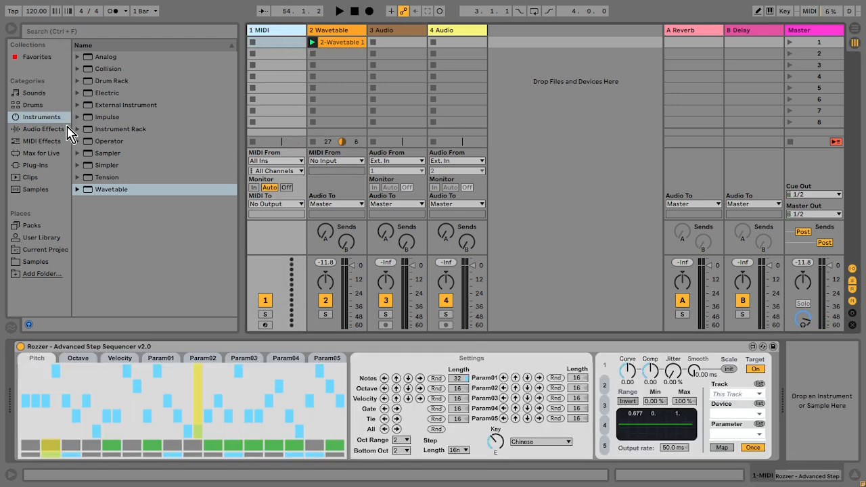
{"action": "left_click", "coordinate": [41, 154]}
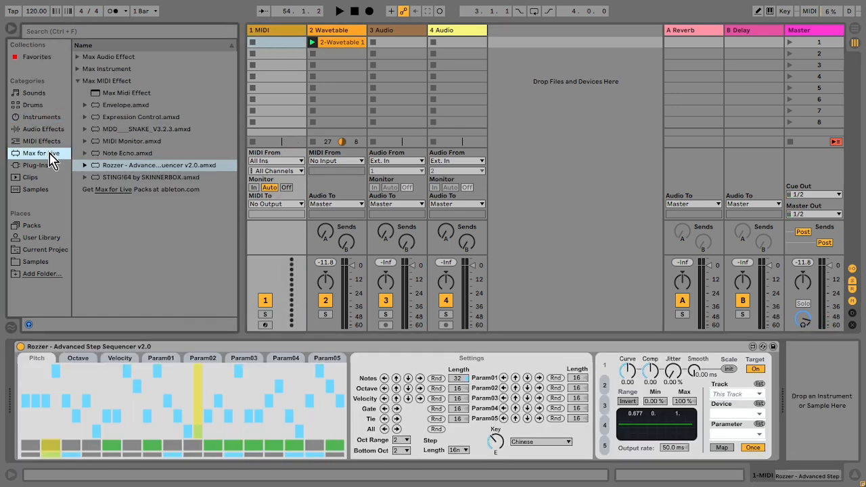
{"action": "double_click", "coordinate": [126, 107]}
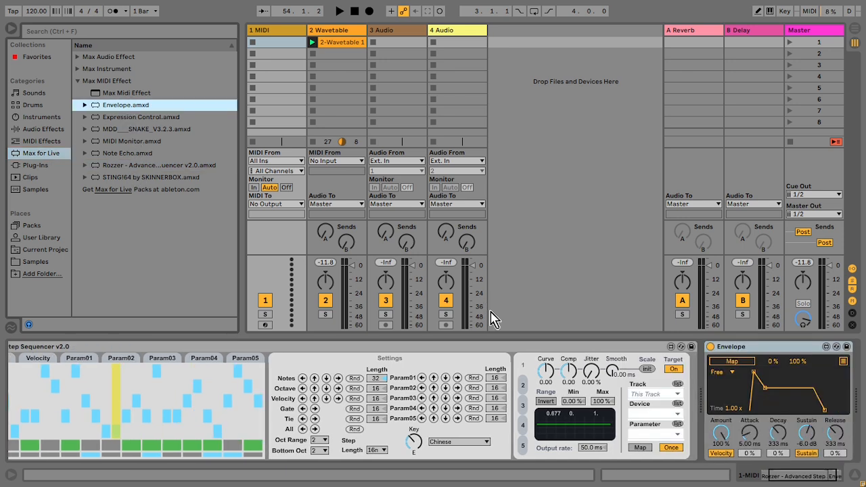
{"action": "left_click", "coordinate": [732, 361]}
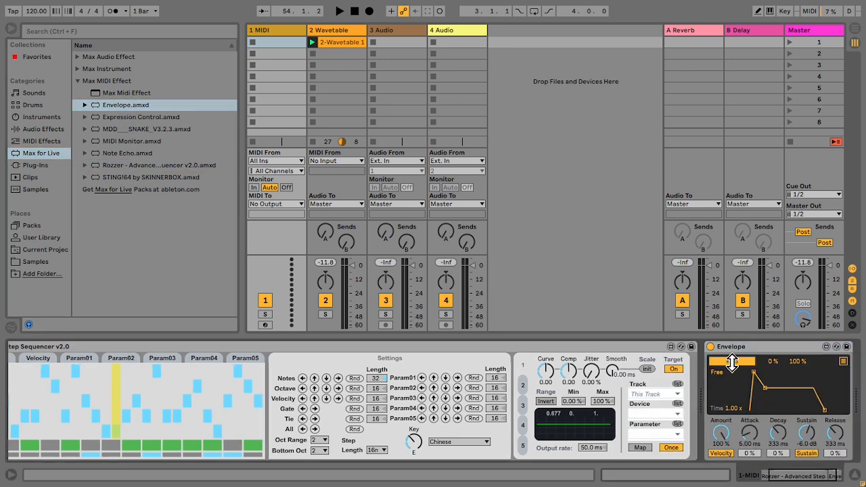
{"action": "left_click", "coordinate": [358, 42]}
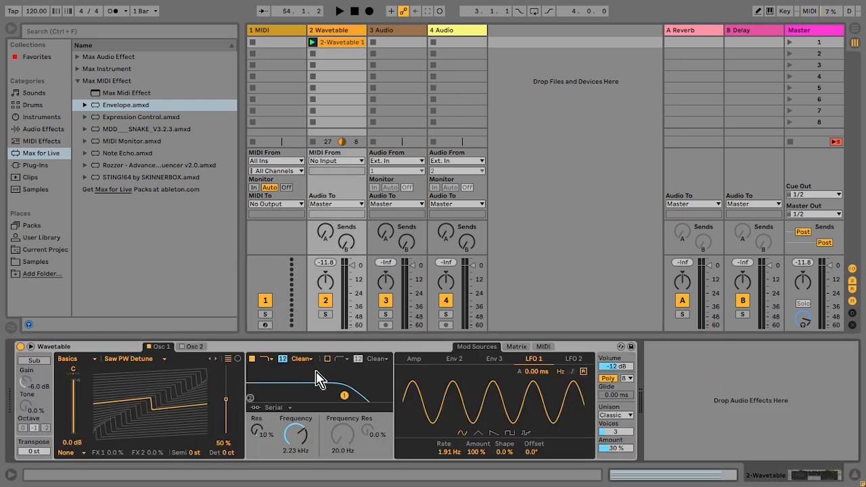
{"action": "left_click", "coordinate": [298, 438]}
{"action": "key", "text": "space"}
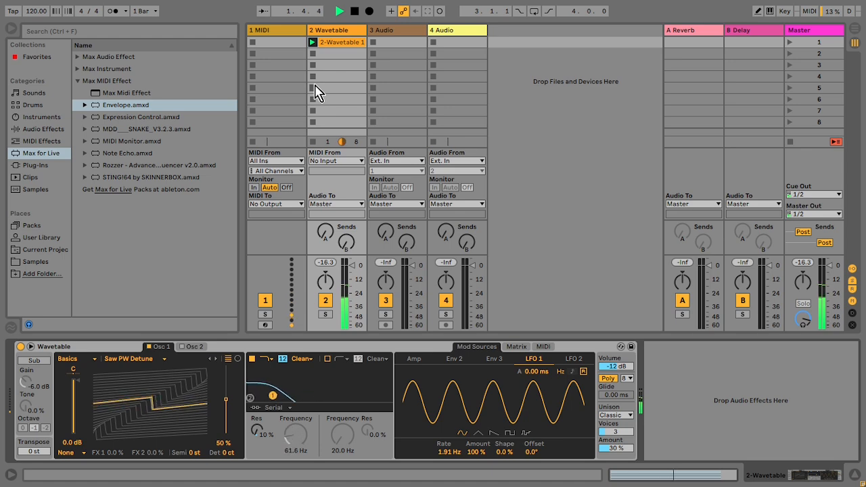
- Limit the Envelope's filter mapping to 47–77% and set its sustain to -inf dB, decay slope to 53% and decay to 363 ms
{"action": "left_click", "coordinate": [287, 41]}
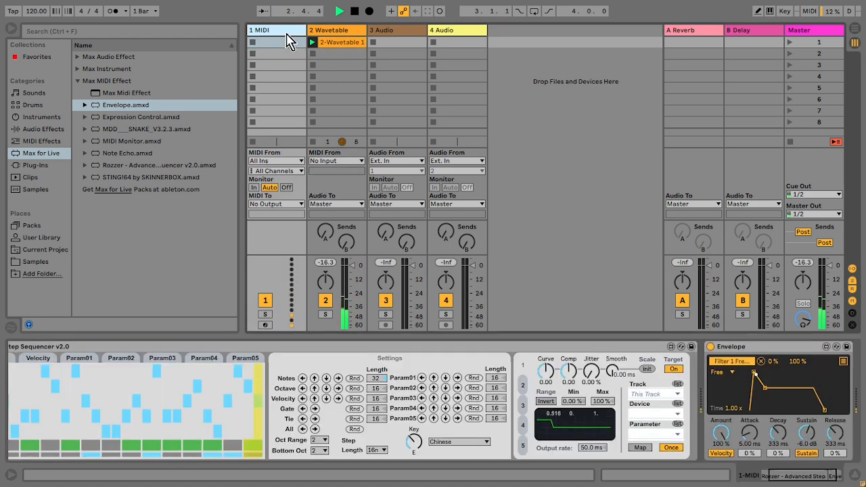
{"action": "left_click_drag", "start_coordinate": [777, 475], "coordinate": [805, 476]}
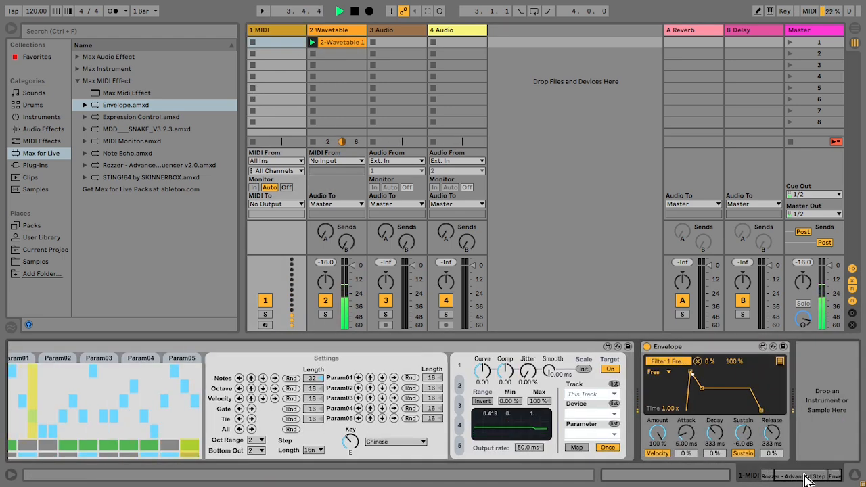
{"action": "left_click_drag", "start_coordinate": [711, 363], "coordinate": [710, 340]}
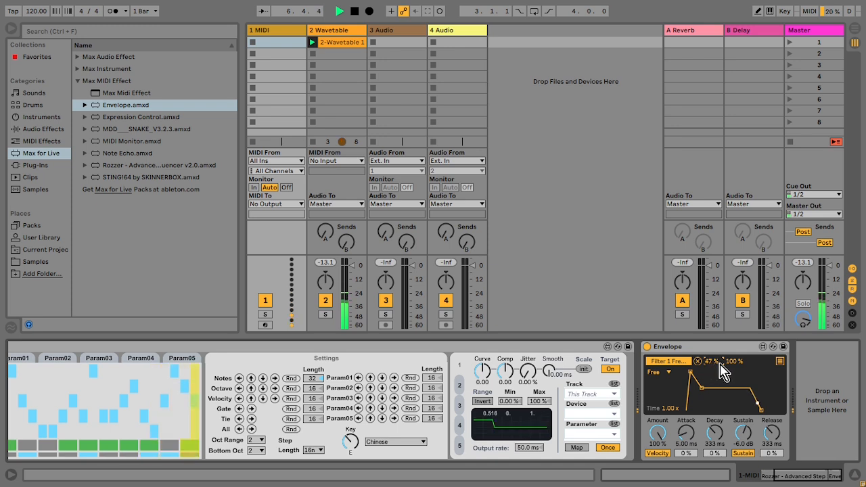
{"action": "left_click_drag", "start_coordinate": [733, 363], "coordinate": [732, 378]}
{"action": "left_click_drag", "start_coordinate": [720, 445], "coordinate": [741, 473]}
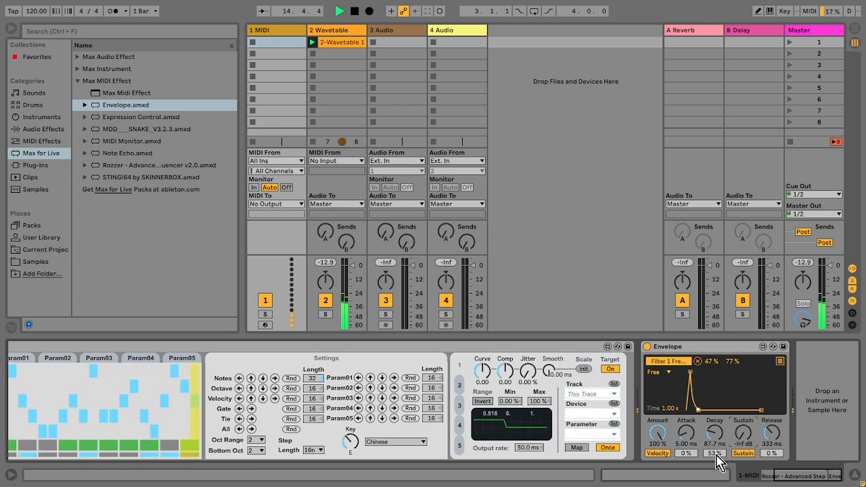
{"action": "left_click_drag", "start_coordinate": [714, 438], "coordinate": [714, 422]}
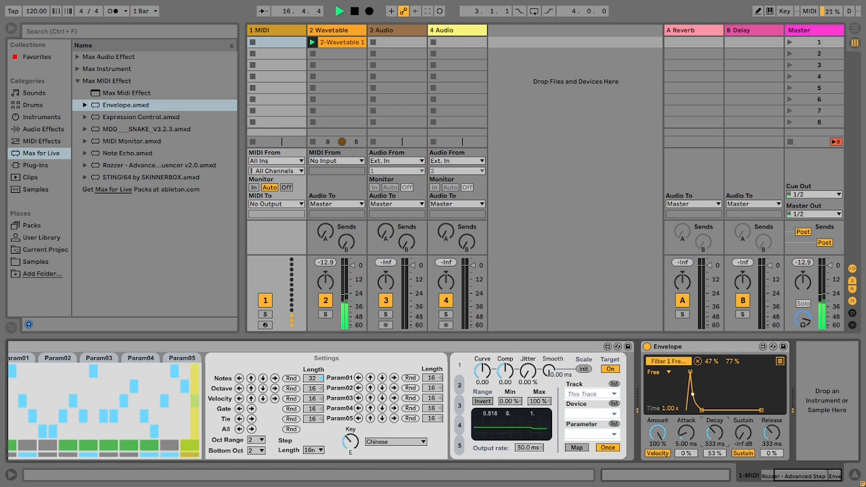
- Randomize all of Rozzer's sequencer lanes at once while the clip plays
{"action": "left_click_drag", "start_coordinate": [798, 477], "coordinate": [717, 484]}
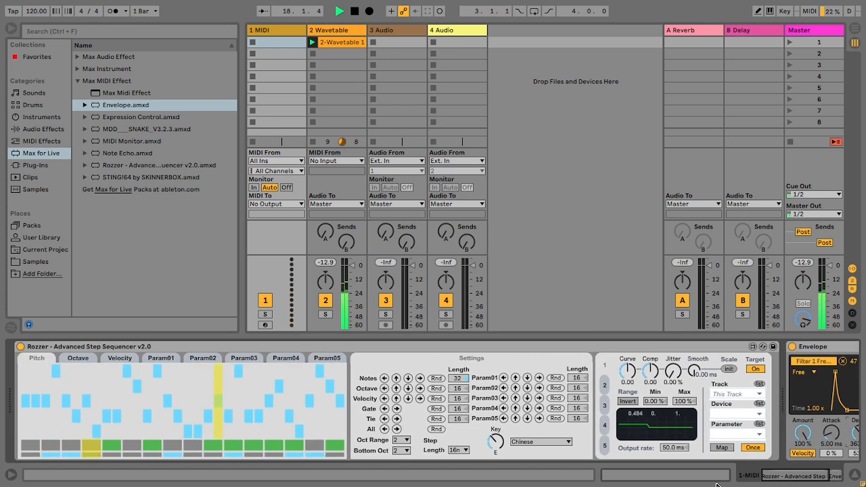
{"action": "left_click", "coordinate": [438, 430]}
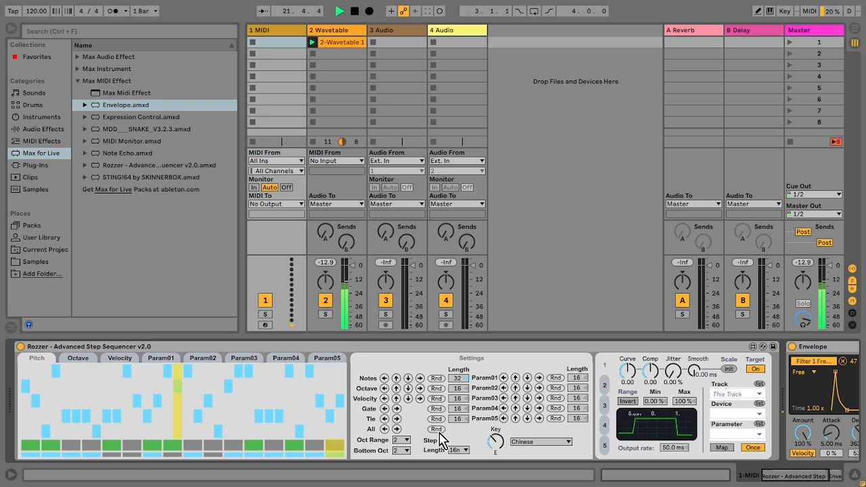
- Refine the Envelope to 1.23 ms attack with 46% slope, 190 ms decay and 305 ms release, with a 48% mapping minimum
{"action": "left_click_drag", "start_coordinate": [780, 476], "coordinate": [792, 477]}
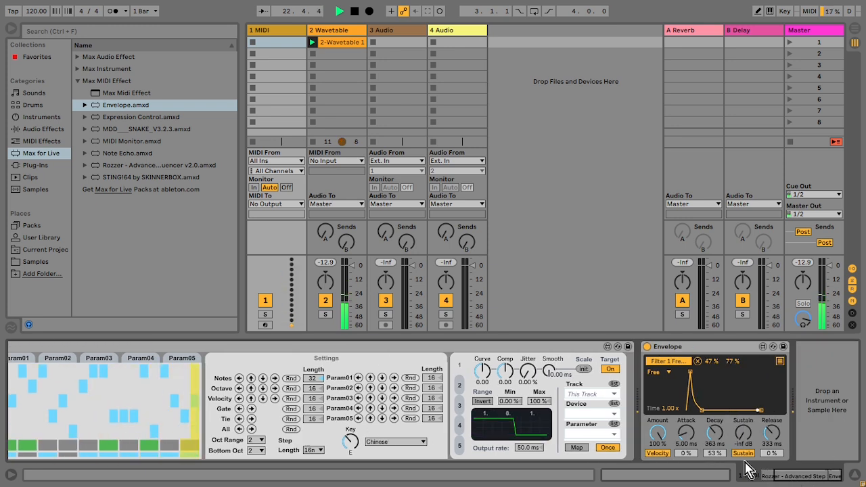
{"action": "mouse_move", "coordinate": [682, 439]}
{"action": "left_mouse_down"}
{"action": "mouse_move", "coordinate": [683, 467]}
{"action": "mouse_move", "coordinate": [690, 426]}
{"action": "left_mouse_up"}
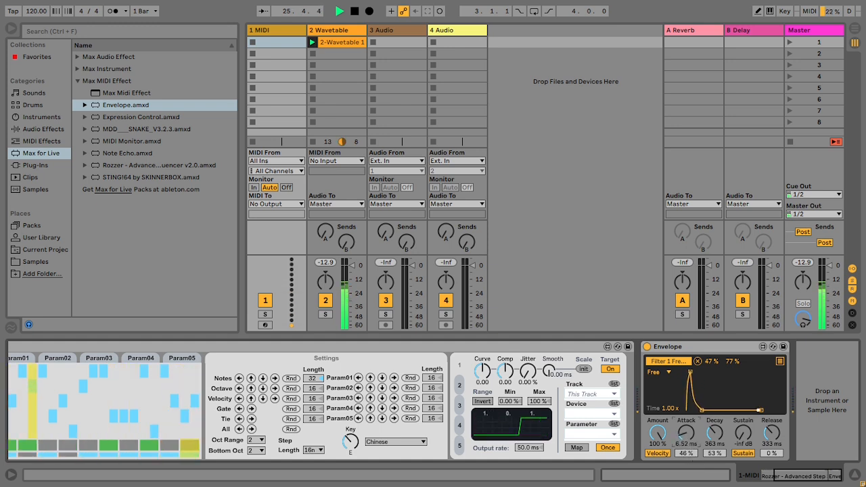
{"action": "mouse_move", "coordinate": [774, 438]}
{"action": "left_mouse_down"}
{"action": "mouse_move", "coordinate": [761, 421]}
{"action": "mouse_move", "coordinate": [772, 447]}
{"action": "left_mouse_up"}
{"action": "mouse_move", "coordinate": [720, 436]}
{"action": "left_mouse_down"}
{"action": "mouse_move", "coordinate": [720, 462]}
{"action": "mouse_move", "coordinate": [721, 441]}
{"action": "left_mouse_up"}
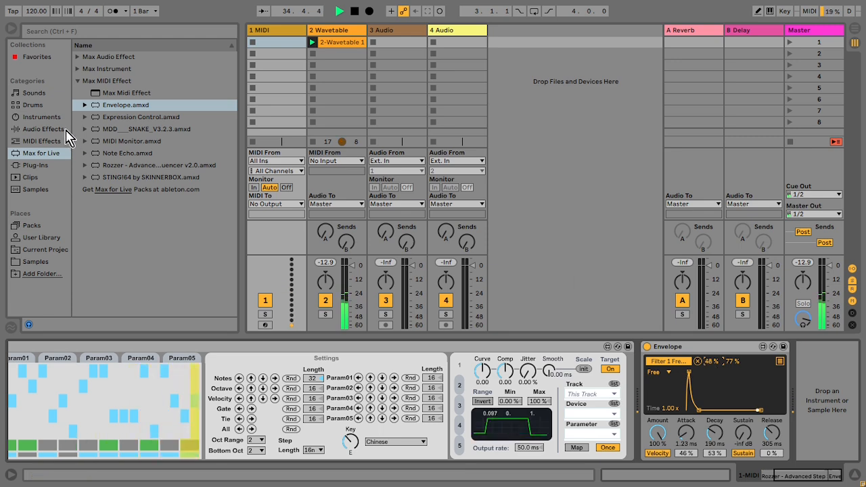
- Add a Delay to the 2 Wavetable track and narrow its filter to 1.50 kHz with a width of 1.62
{"action": "left_click", "coordinate": [344, 41]}
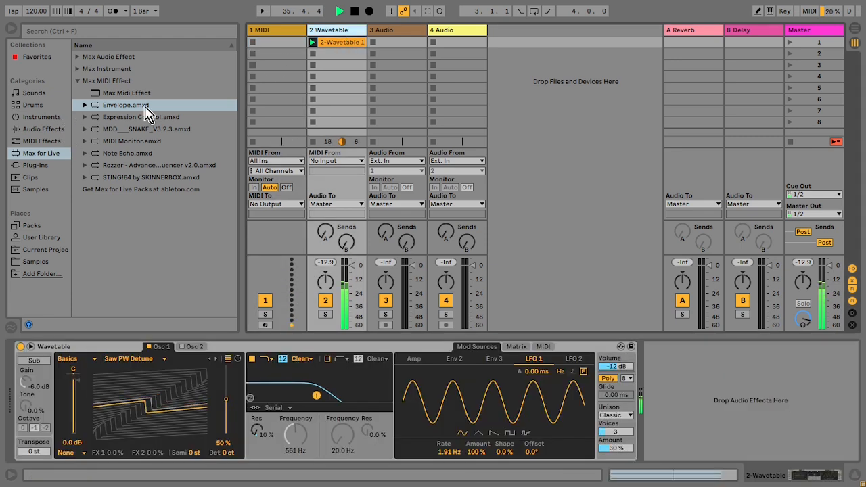
{"action": "left_click", "coordinate": [37, 131]}
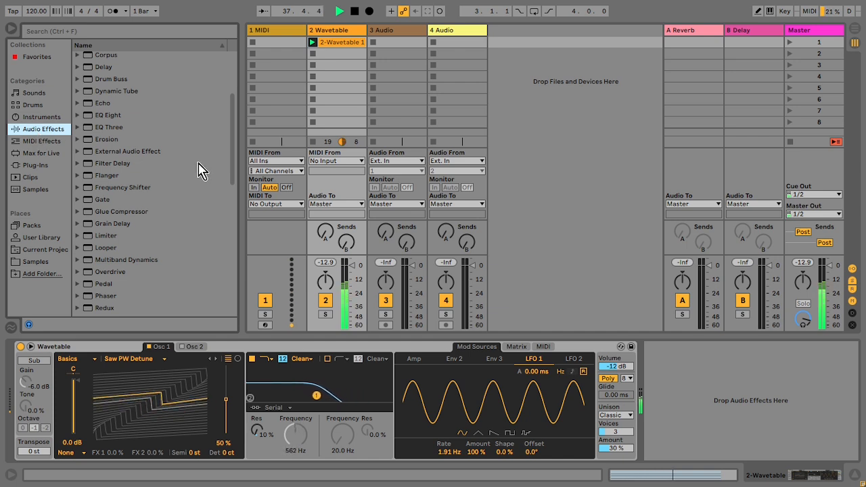
{"action": "left_click_drag", "start_coordinate": [230, 173], "coordinate": [230, 141]}
{"action": "double_click", "coordinate": [120, 163]}
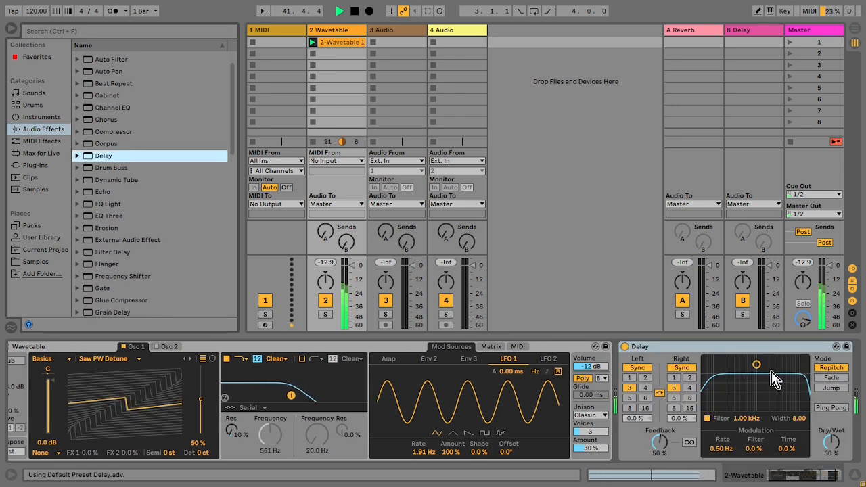
{"action": "left_click_drag", "start_coordinate": [757, 365], "coordinate": [763, 400]}
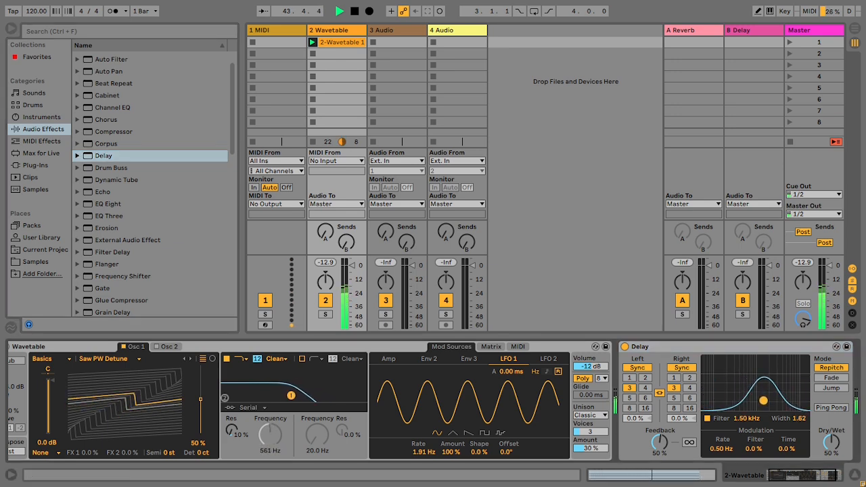
{"action": "left_click_drag", "start_coordinate": [796, 477], "coordinate": [779, 481]}
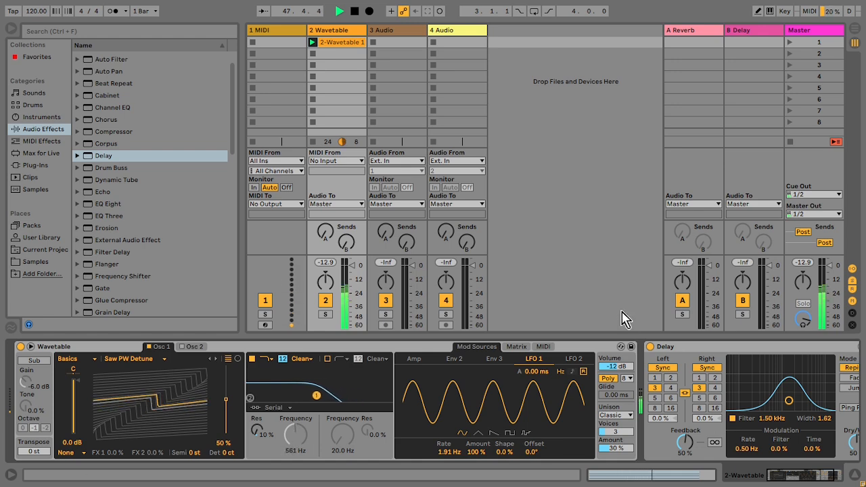
- Duplicate the 2 Wavetable track and set the copy to receive its MIDI from the 1-MIDI track
{"action": "left_click", "coordinate": [344, 31]}
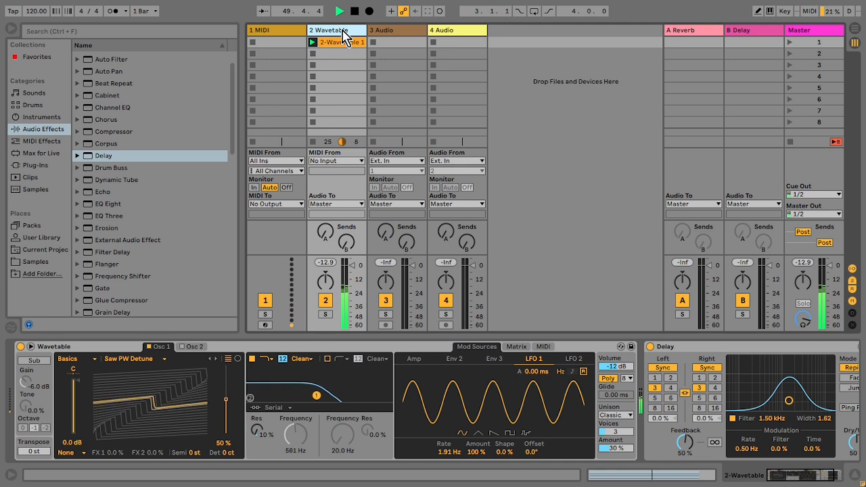
{"action": "key", "text": "ctrl+d"}
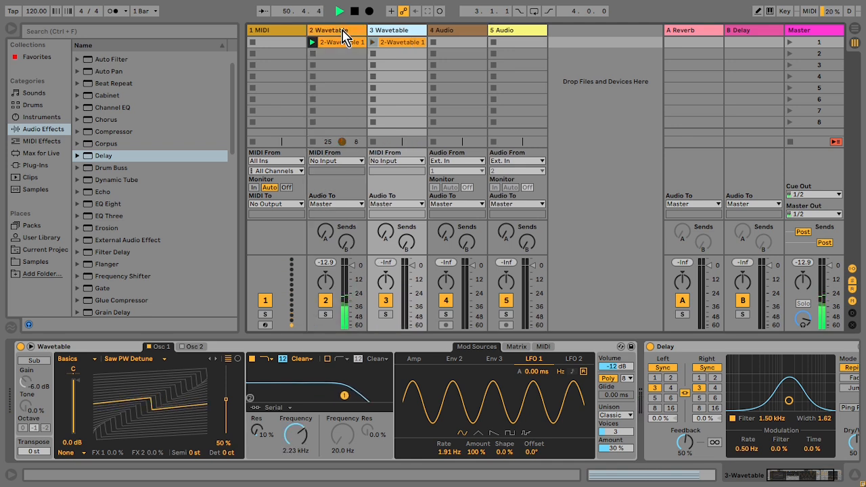
{"action": "left_click", "coordinate": [386, 167]}
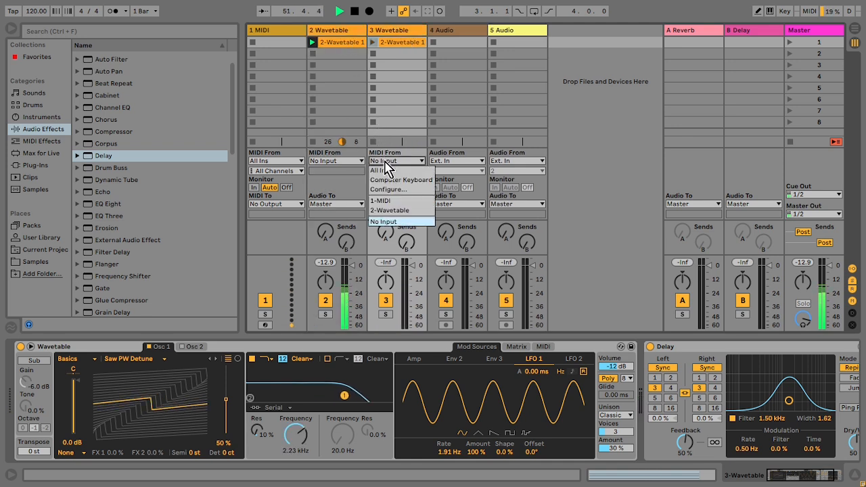
{"action": "left_click", "coordinate": [396, 201]}
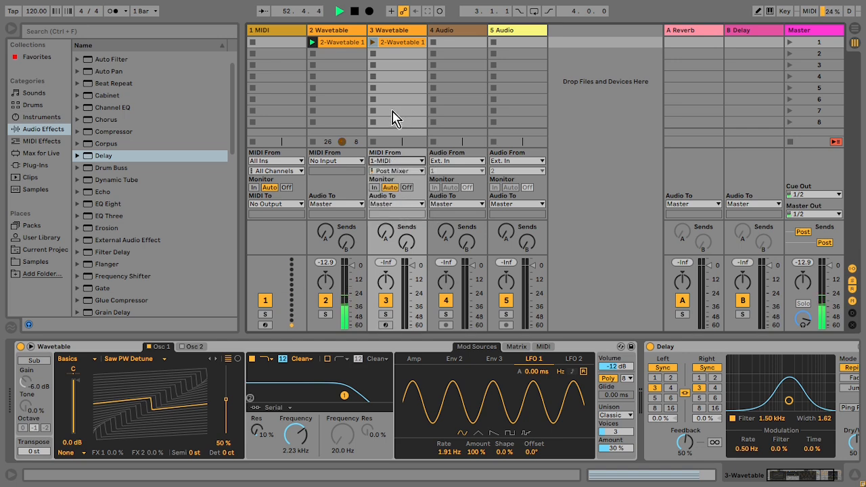
- Arm the 3 Wavetable track and set its amp envelope to 0.00 ms attack and 79.6 ms release
{"action": "left_click", "coordinate": [391, 30]}
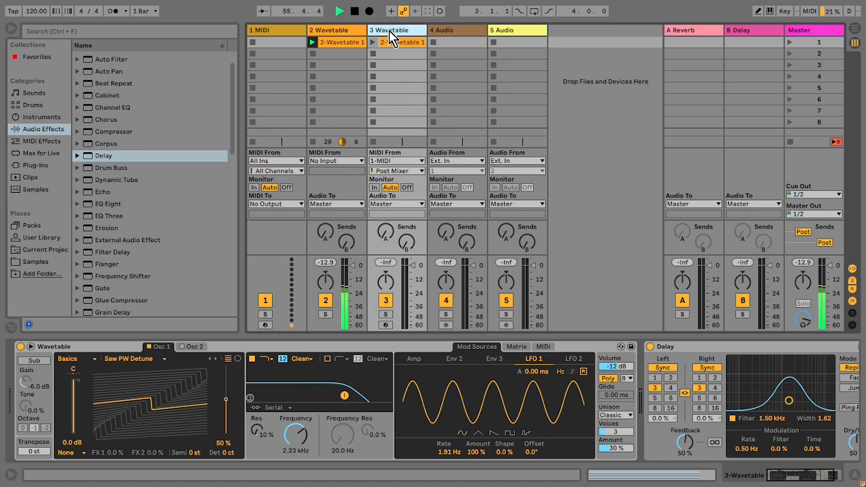
{"action": "left_click", "coordinate": [413, 360]}
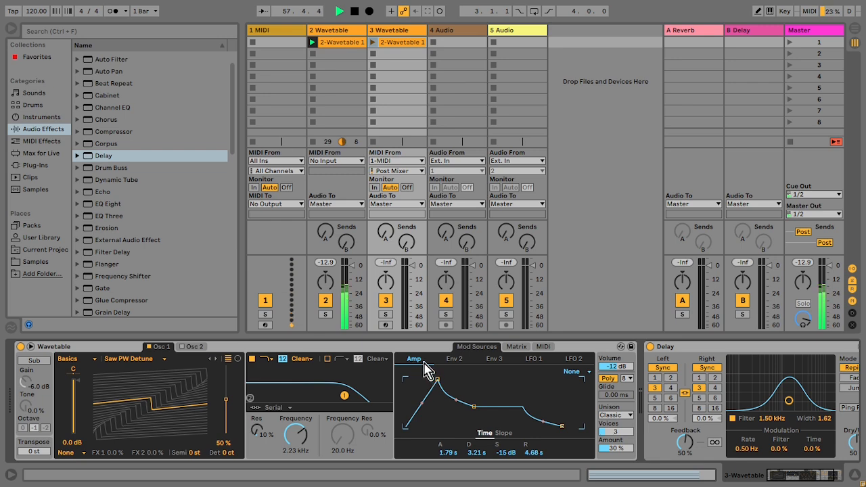
{"action": "left_click", "coordinate": [386, 324]}
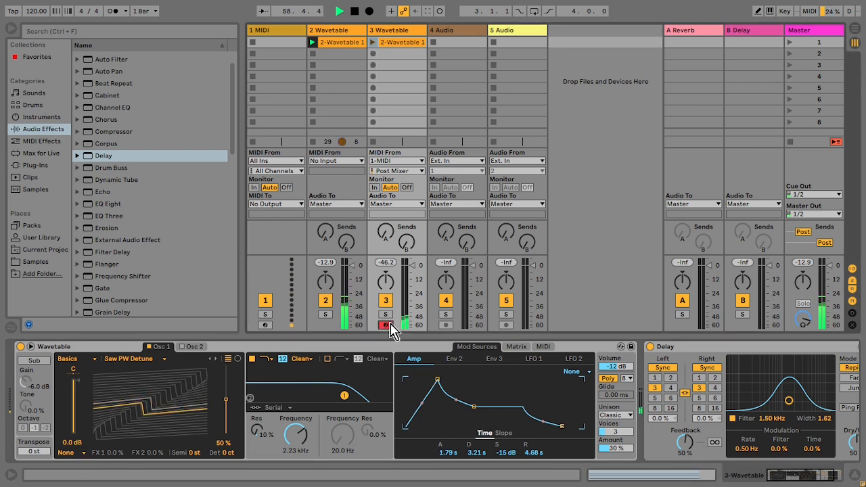
{"action": "left_click_drag", "start_coordinate": [454, 454], "coordinate": [454, 483]}
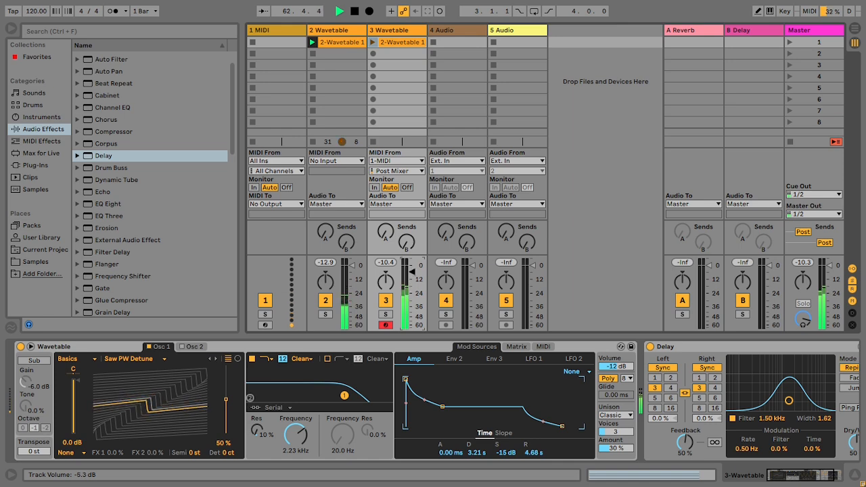
{"action": "left_click_drag", "start_coordinate": [562, 426], "coordinate": [555, 426]}
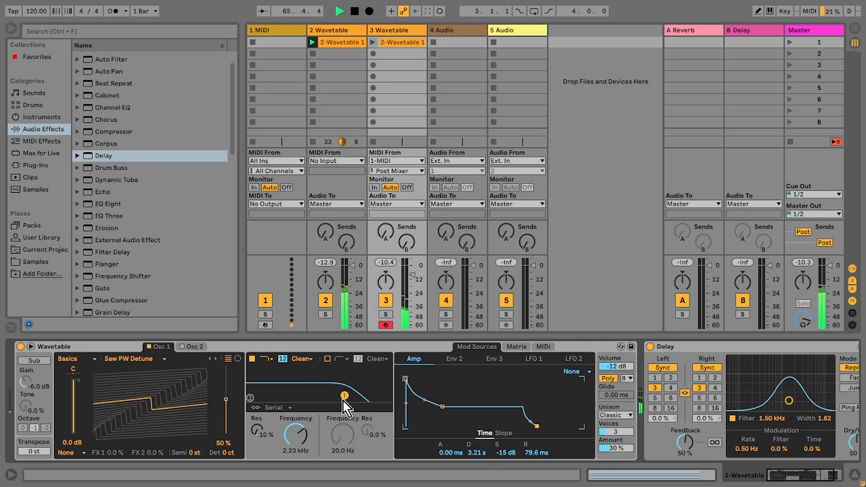
- Set the 3 Wavetable track's filter to 1.11 kHz with 81% resonance and its volume to -8.0 dB
{"action": "left_click_drag", "start_coordinate": [344, 395], "coordinate": [325, 385]}
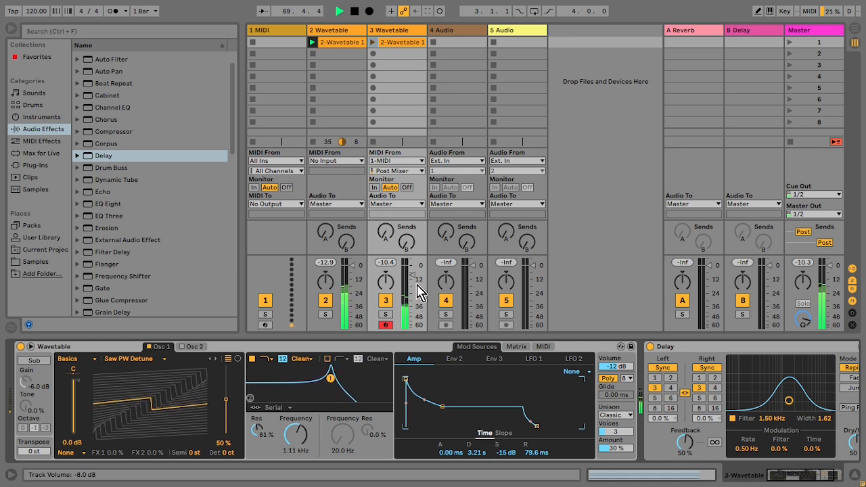
{"action": "key", "text": "XF86AudioRaiseVolume"}
{"action": "key", "text": "XF86AudioRaiseVolume"}
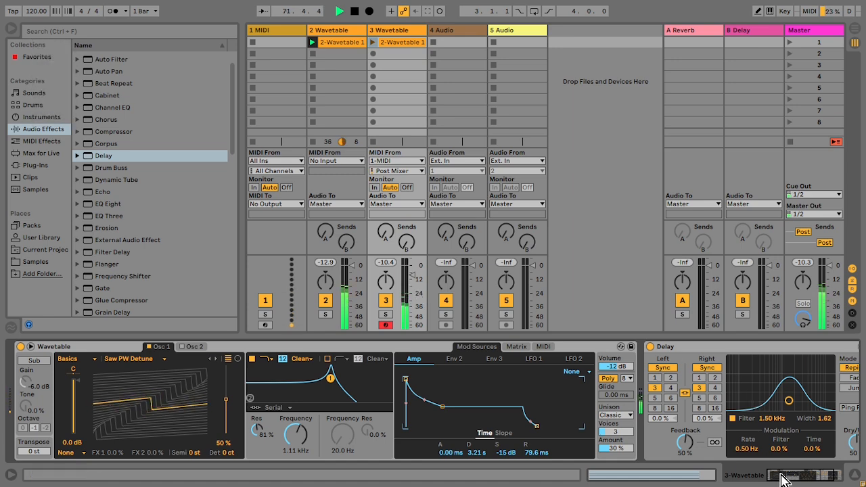
- Transpose oscillator 1 of the 3 Wavetable track by 12 semitones and lower that track's volume further
{"action": "left_click", "coordinate": [788, 479]}
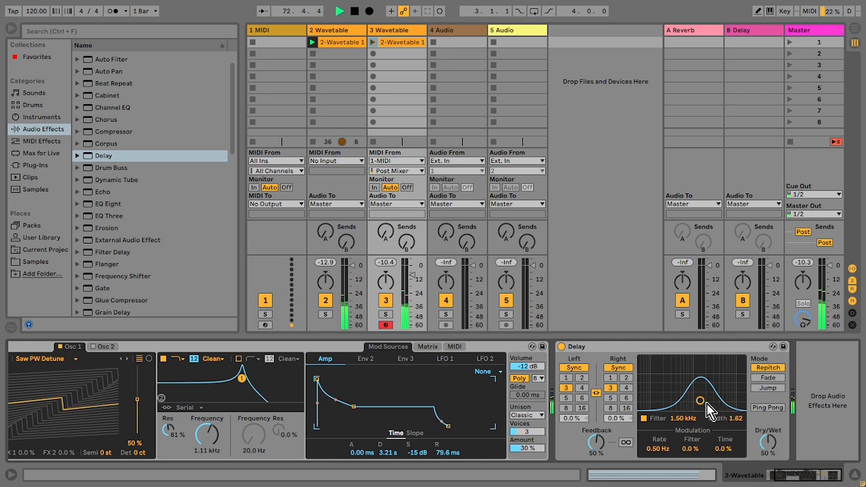
{"action": "mouse_move", "coordinate": [701, 401]}
{"action": "left_mouse_down"}
{"action": "mouse_move", "coordinate": [689, 406]}
{"action": "mouse_move", "coordinate": [721, 399]}
{"action": "mouse_move", "coordinate": [700, 400]}
{"action": "left_mouse_up"}
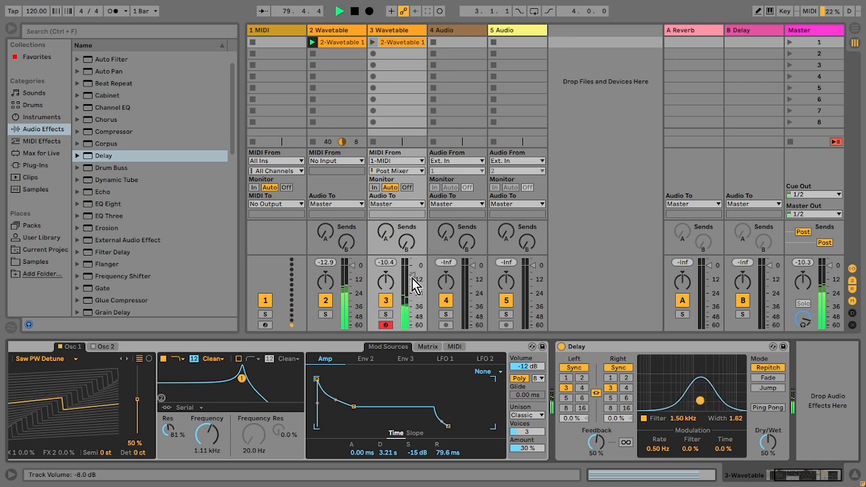
{"action": "left_click_drag", "start_coordinate": [787, 478], "coordinate": [773, 473]}
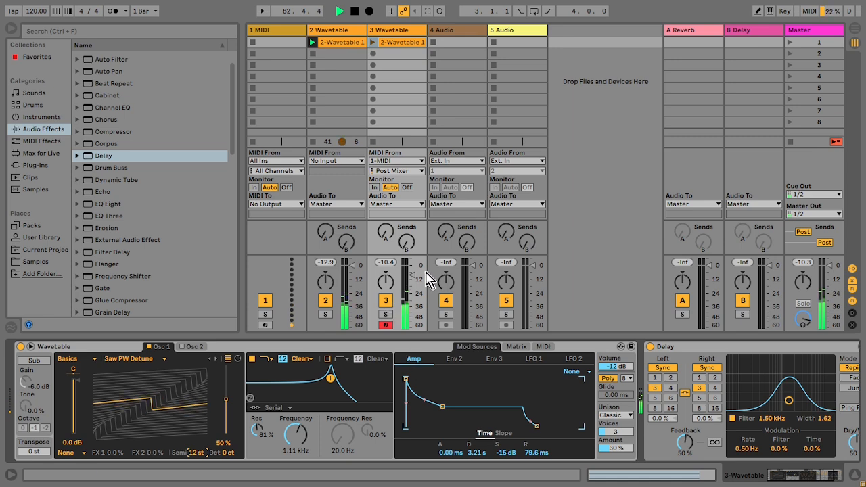
{"action": "left_click_drag", "start_coordinate": [415, 276], "coordinate": [414, 292]}
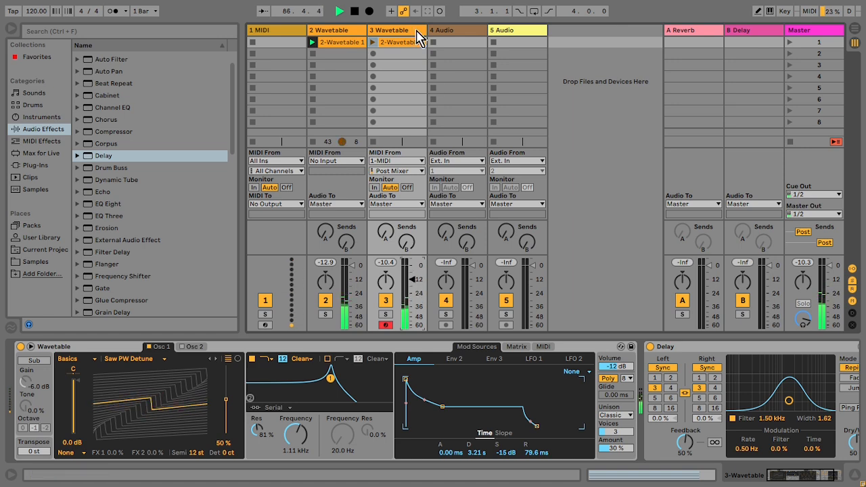
- Map Rozzer's first modulation slot on the 1 MIDI track to the Envelope device's sustain
{"action": "left_click", "coordinate": [533, 358]}
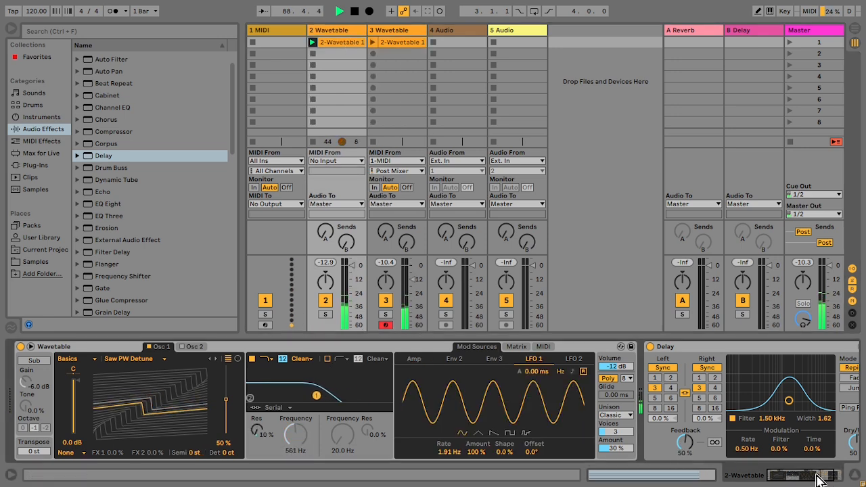
{"action": "left_click", "coordinate": [291, 35]}
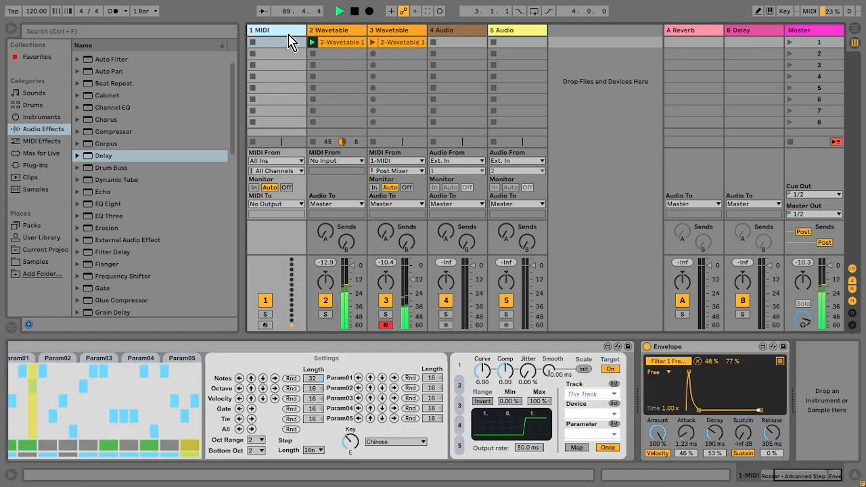
{"action": "left_click", "coordinate": [787, 477]}
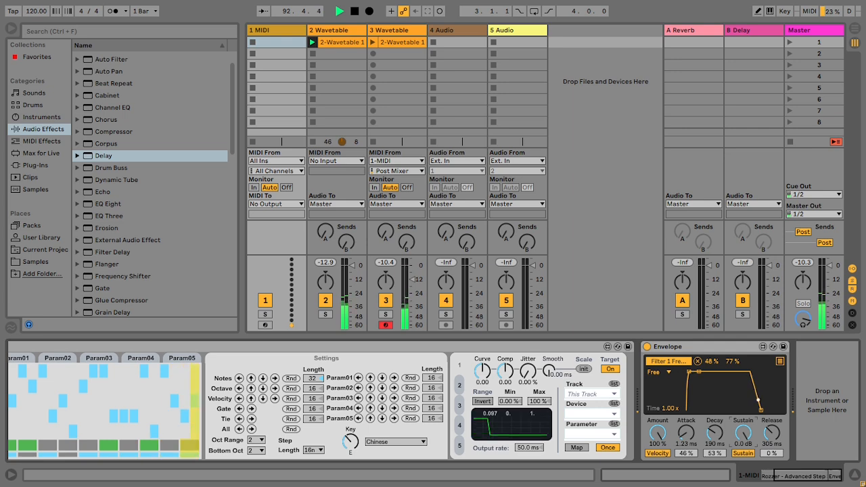
{"action": "left_click_drag", "start_coordinate": [743, 434], "coordinate": [744, 440]}
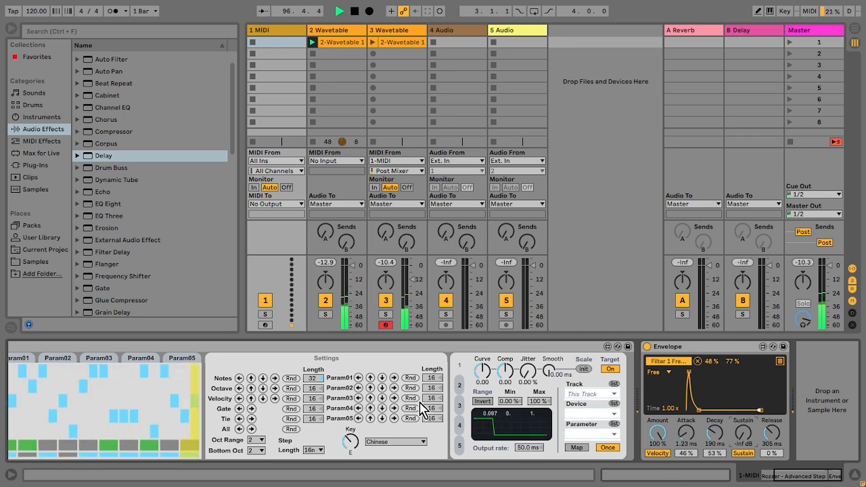
{"action": "left_click", "coordinate": [575, 447]}
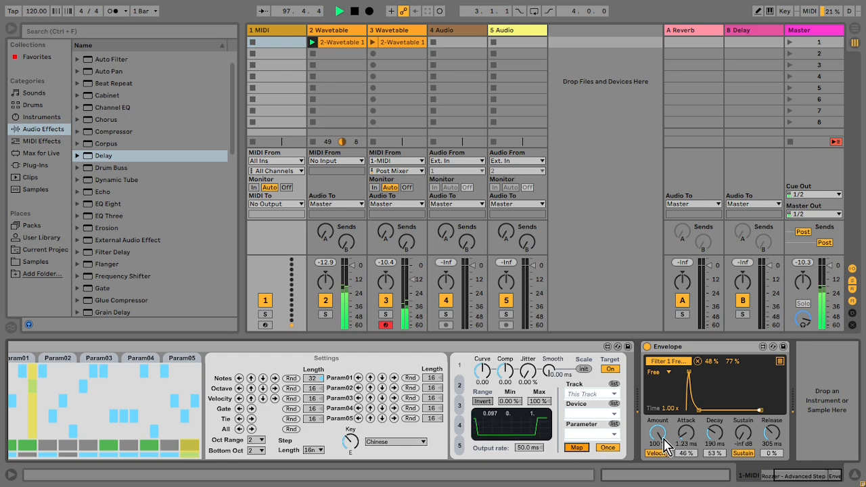
{"action": "left_click", "coordinate": [743, 435]}
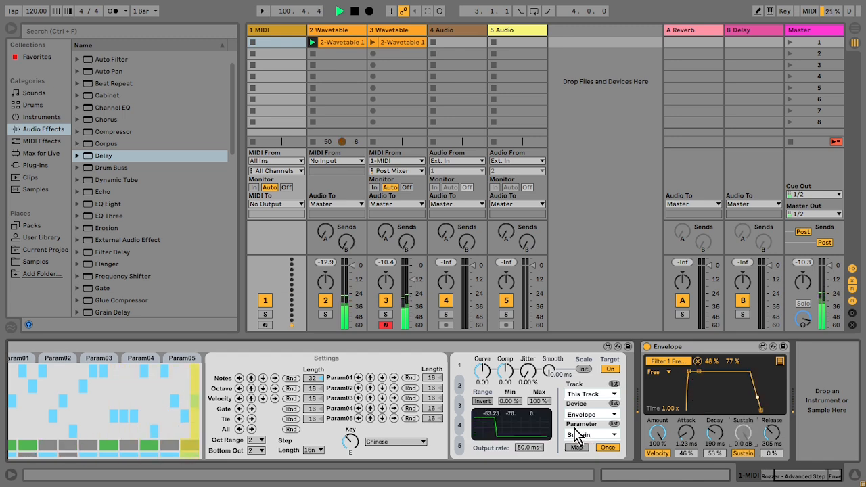
- Show Rozzer's Param01 lane and shorten its sequence length to 6 steps
{"action": "left_click", "coordinate": [784, 477]}
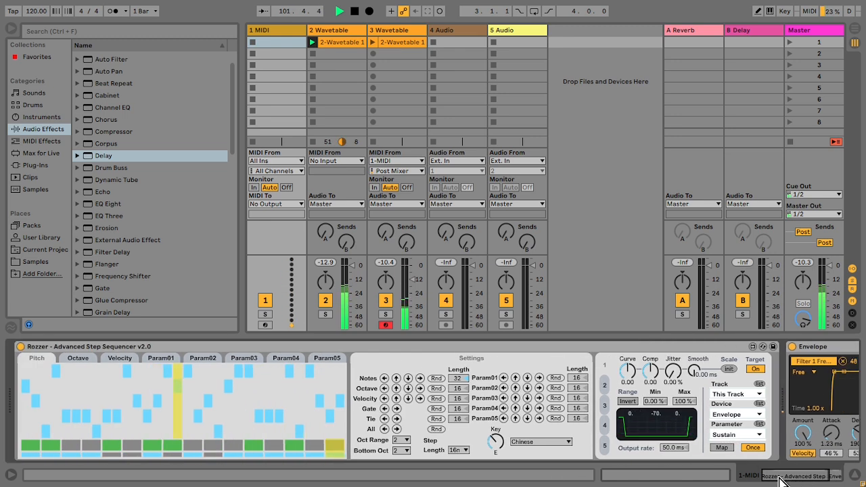
{"action": "left_click", "coordinate": [169, 360]}
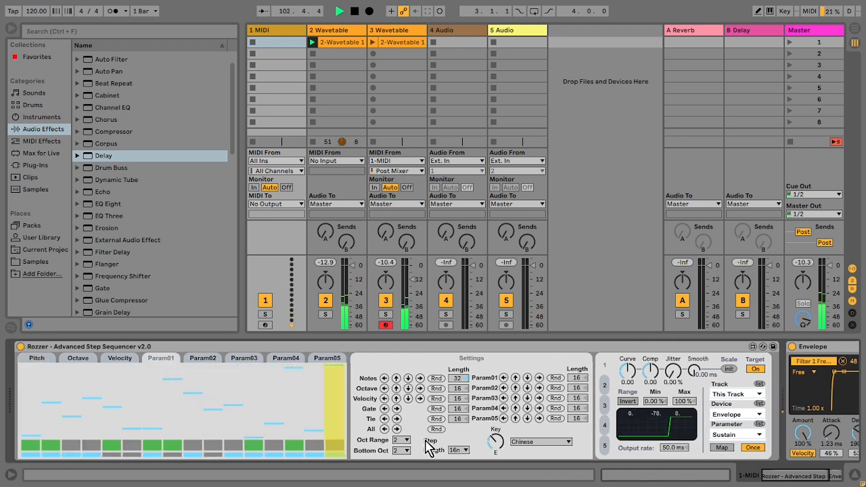
{"action": "mouse_move", "coordinate": [576, 377]}
{"action": "left_mouse_down"}
{"action": "mouse_move", "coordinate": [576, 399]}
{"action": "mouse_move", "coordinate": [573, 387]}
{"action": "left_mouse_up"}
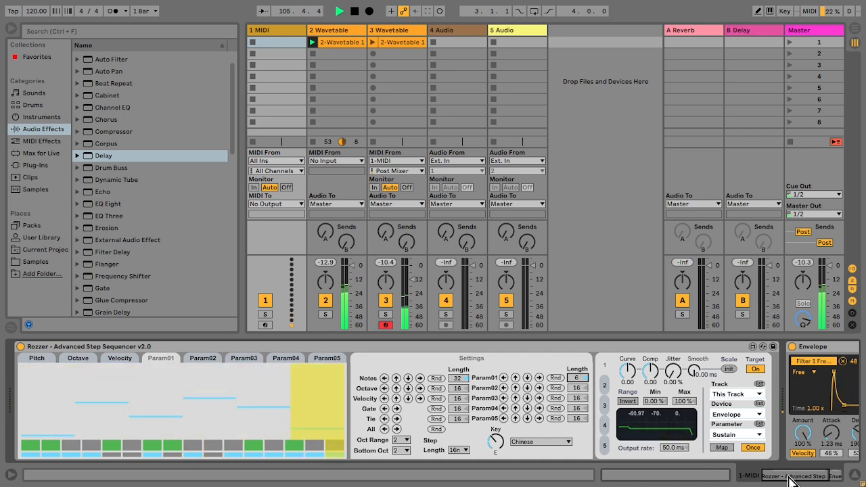
- Shape Rozzer's sustain modulation with a curve of 0.57, compression of -0.08 and smoothing of 260 ms
{"action": "left_click_drag", "start_coordinate": [799, 475], "coordinate": [813, 482]}
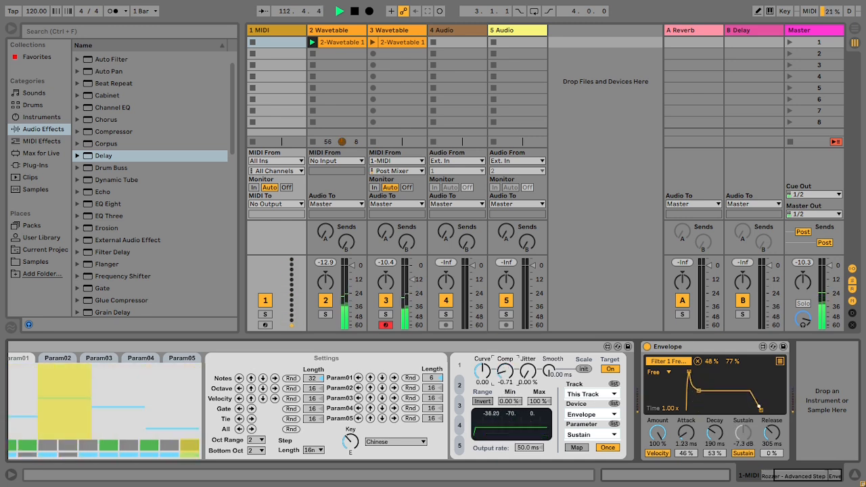
{"action": "mouse_move", "coordinate": [483, 371]}
{"action": "left_mouse_down"}
{"action": "mouse_move", "coordinate": [483, 352]}
{"action": "mouse_move", "coordinate": [483, 392]}
{"action": "mouse_move", "coordinate": [487, 362]}
{"action": "left_mouse_up"}
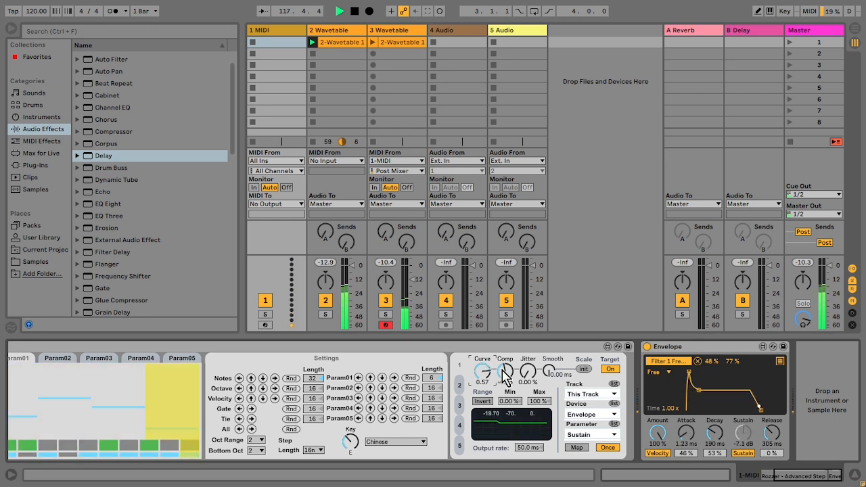
{"action": "left_click_drag", "start_coordinate": [551, 374], "coordinate": [551, 363]}
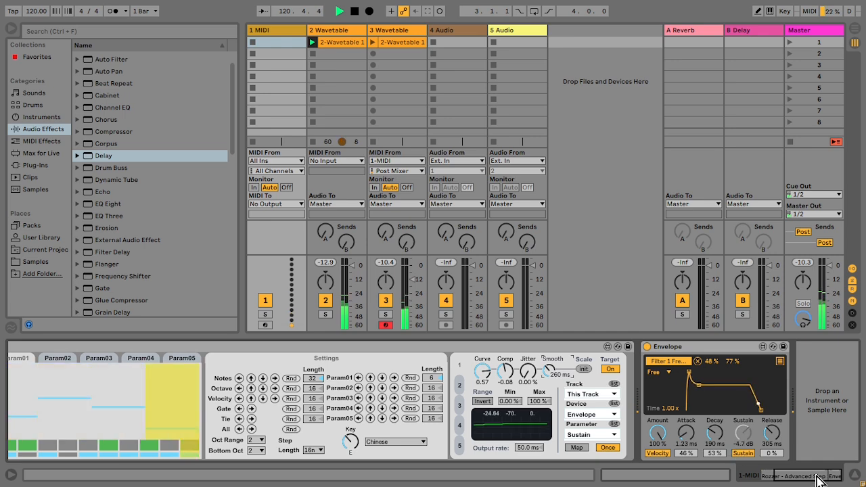
{"action": "left_click_drag", "start_coordinate": [794, 477], "coordinate": [751, 474]}
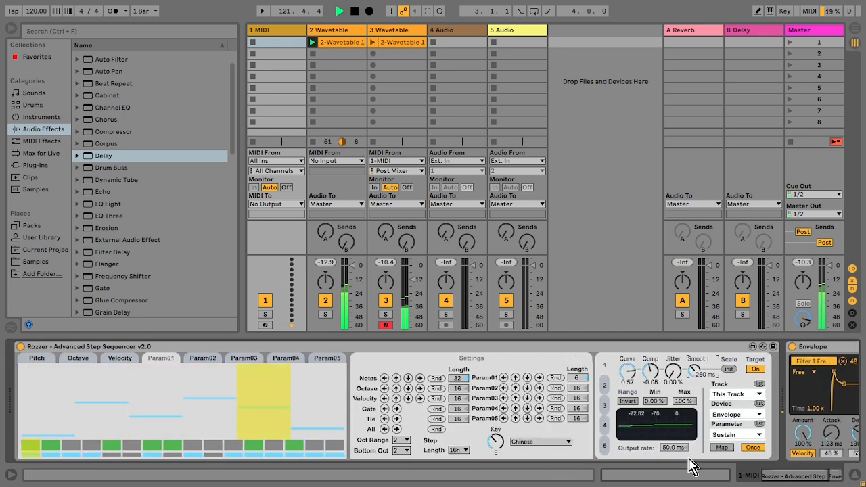
- Open the chord clip on the 2 Wavetable track in the note editor and select its loop
{"action": "left_click", "coordinate": [331, 34]}
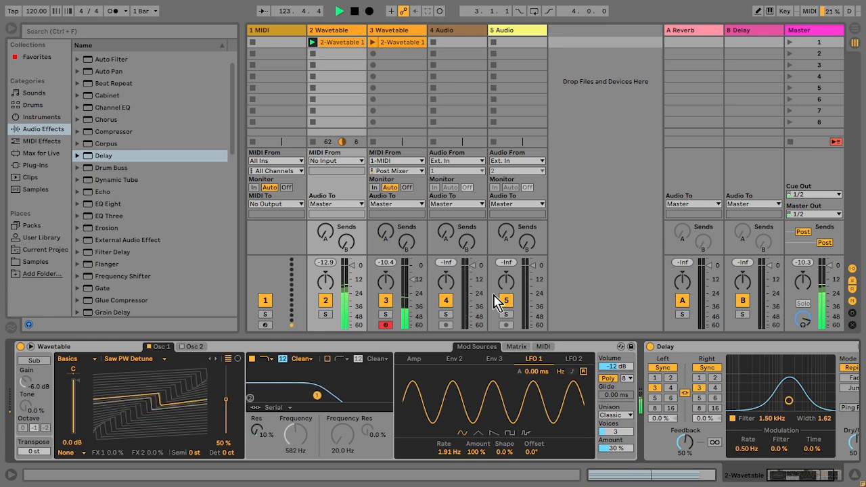
{"action": "double_click", "coordinate": [342, 45]}
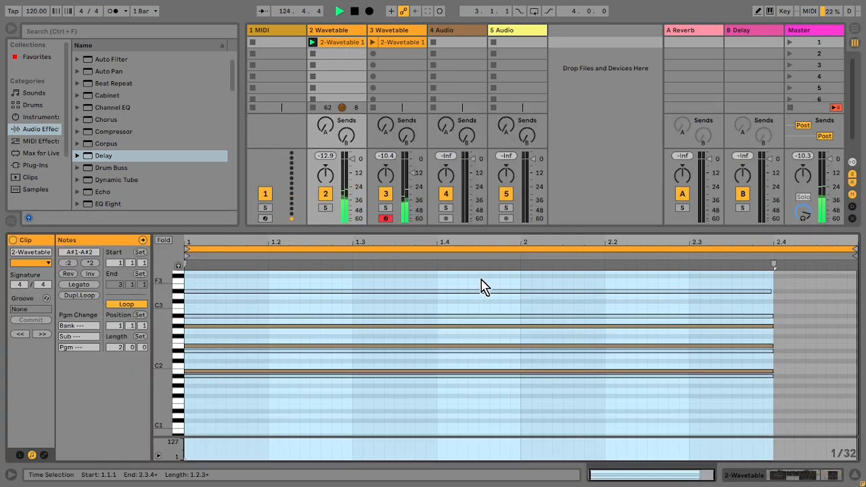
{"action": "left_click", "coordinate": [468, 252]}
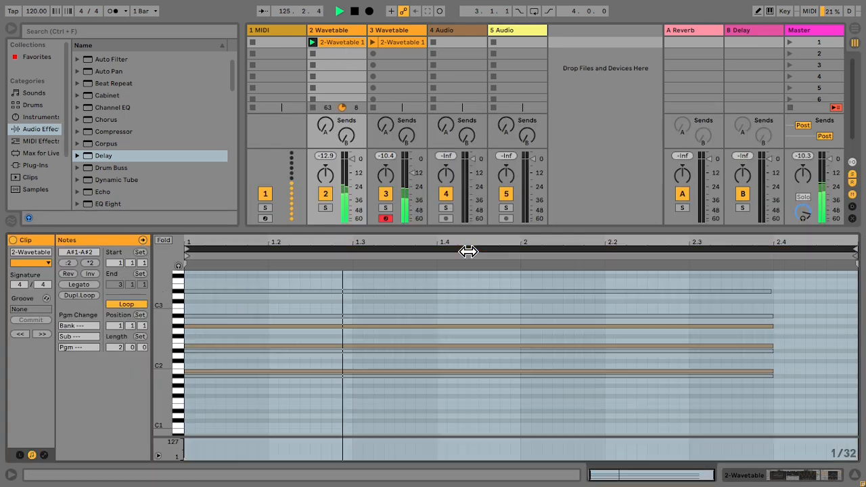
- Try to stretch the chord clip's notes to double their length, and undo the change
{"action": "left_click", "coordinate": [449, 403]}
{"action": "left_click", "coordinate": [92, 263]}
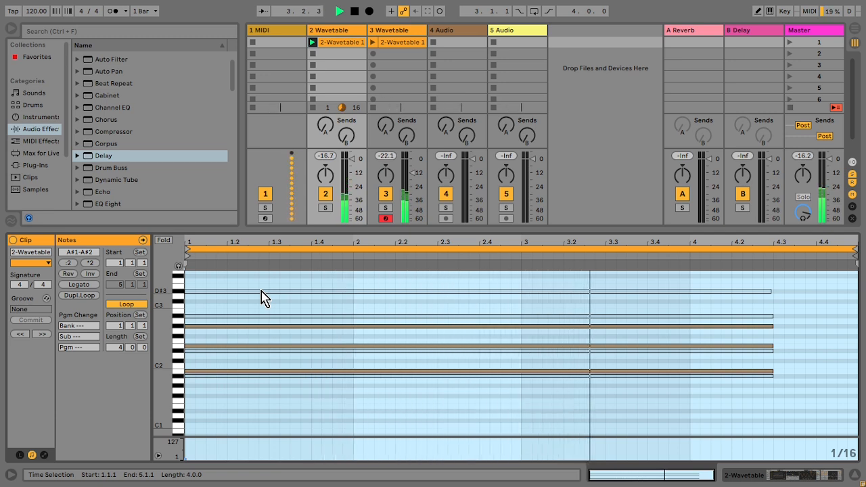
{"action": "key", "text": "ctrl+z"}
- Duplicate the chord clip's two-bar loop to four bars and move the G#2 note in the second half to D#3
{"action": "left_click", "coordinate": [273, 248]}
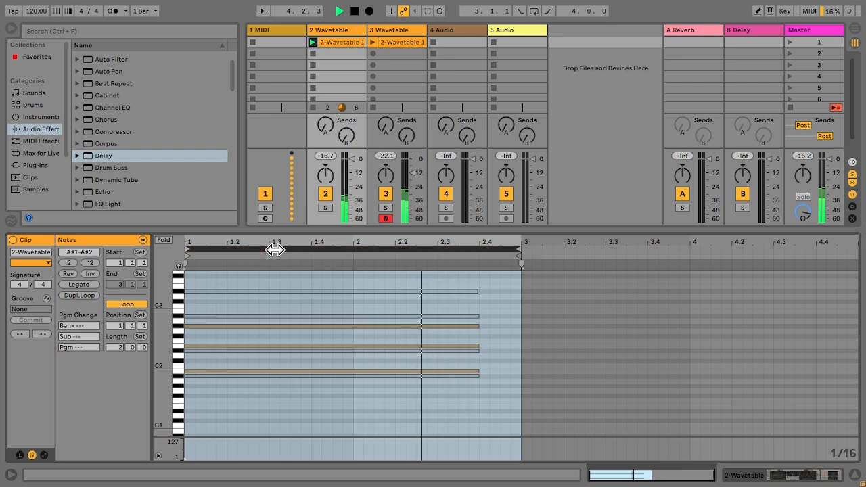
{"action": "key", "text": "ctrl+d"}
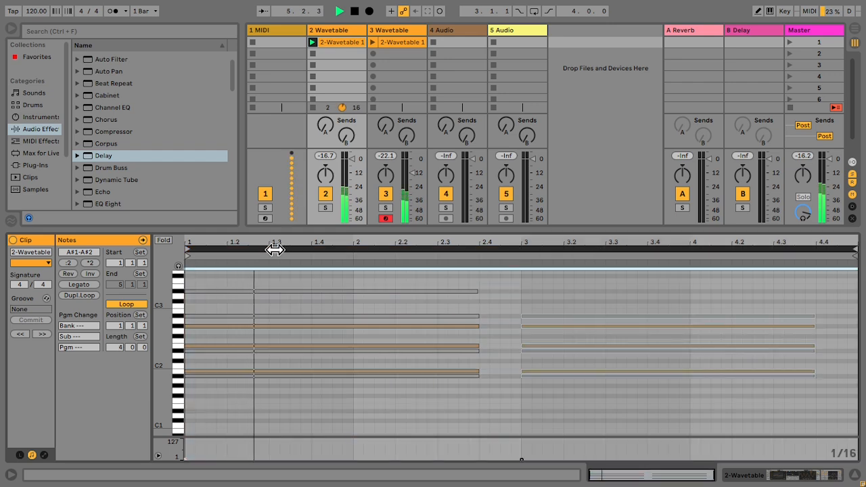
{"action": "left_click", "coordinate": [515, 302]}
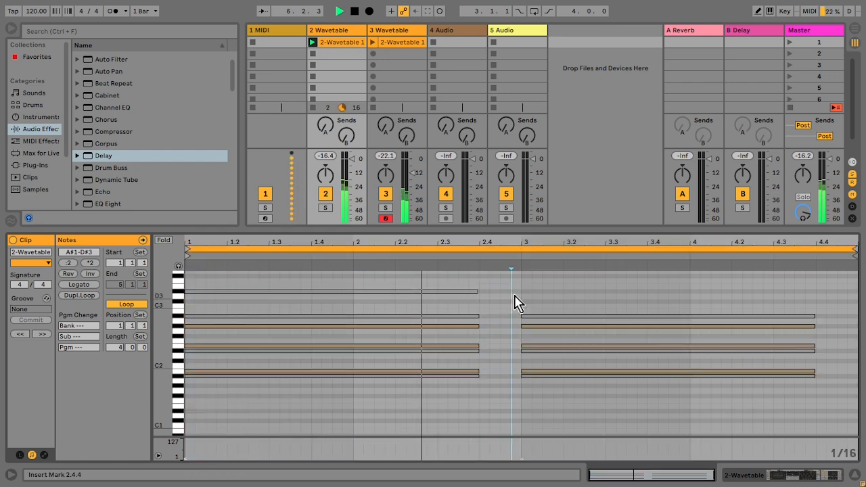
{"action": "left_click", "coordinate": [547, 326]}
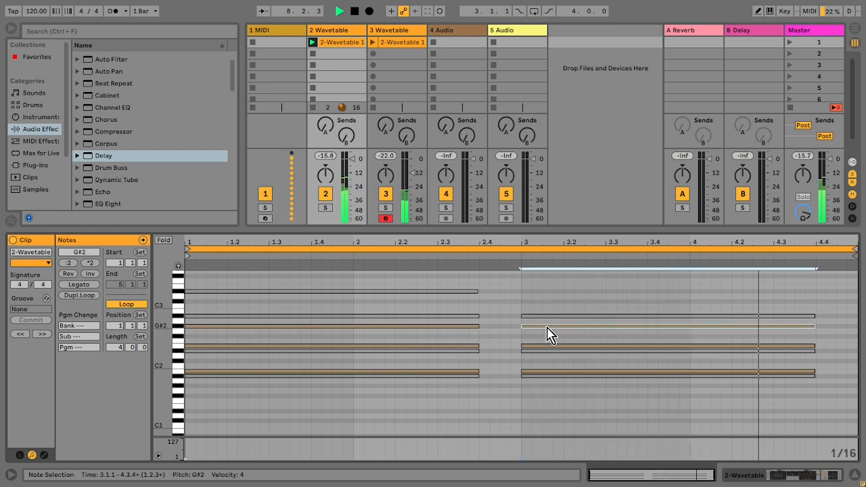
{"action": "left_click_drag", "start_coordinate": [546, 327], "coordinate": [547, 292]}
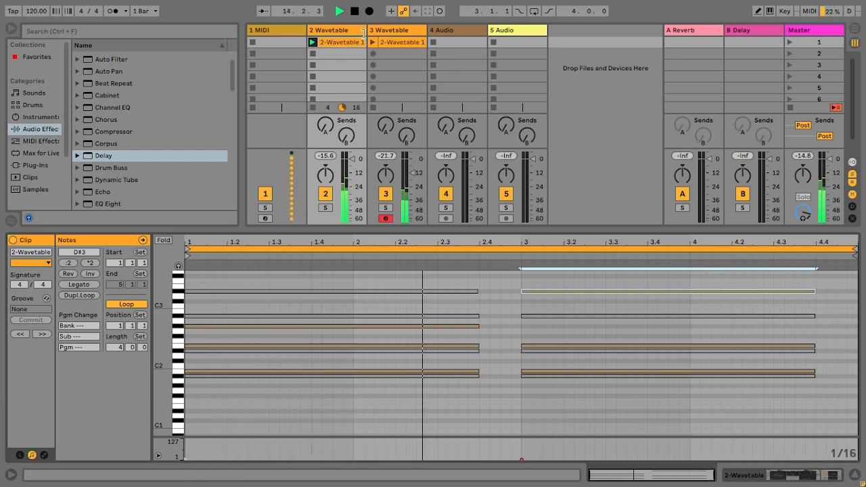
- Bring up the devices of the 2 Wavetable track, and show Rozzer's Pitch lane on the 1 MIDI track
{"action": "double_click", "coordinate": [330, 37]}
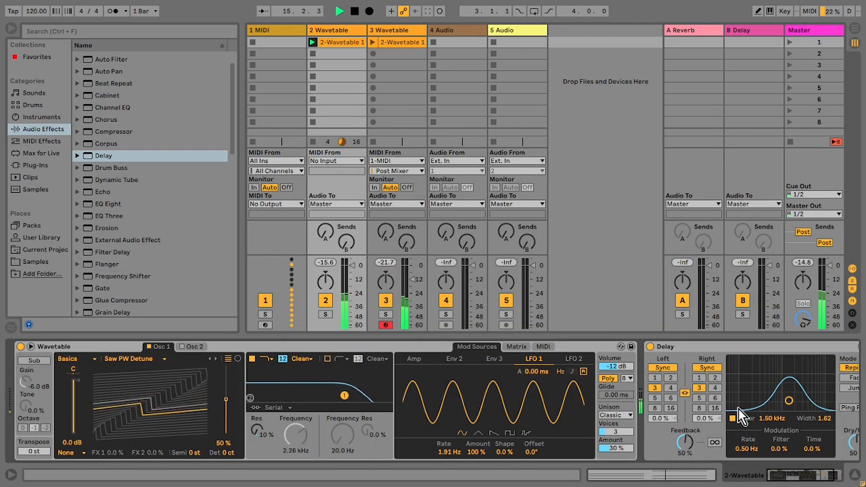
{"action": "left_click_drag", "start_coordinate": [826, 477], "coordinate": [798, 476]}
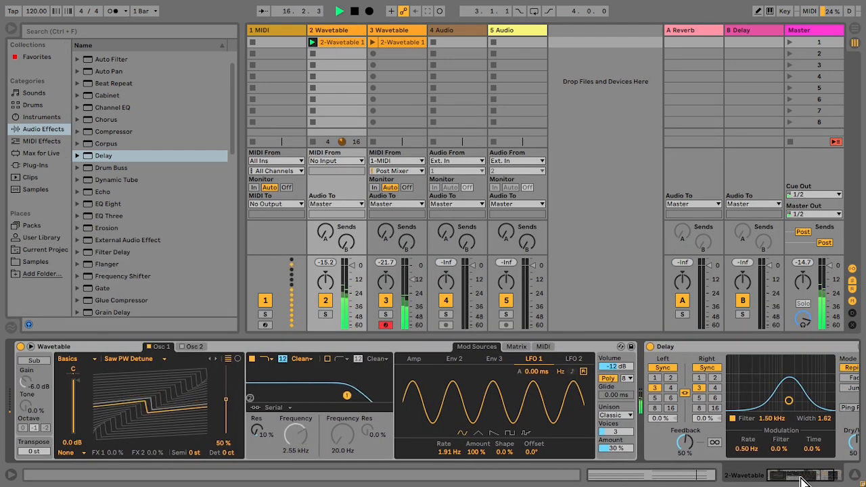
{"action": "left_click", "coordinate": [265, 41]}
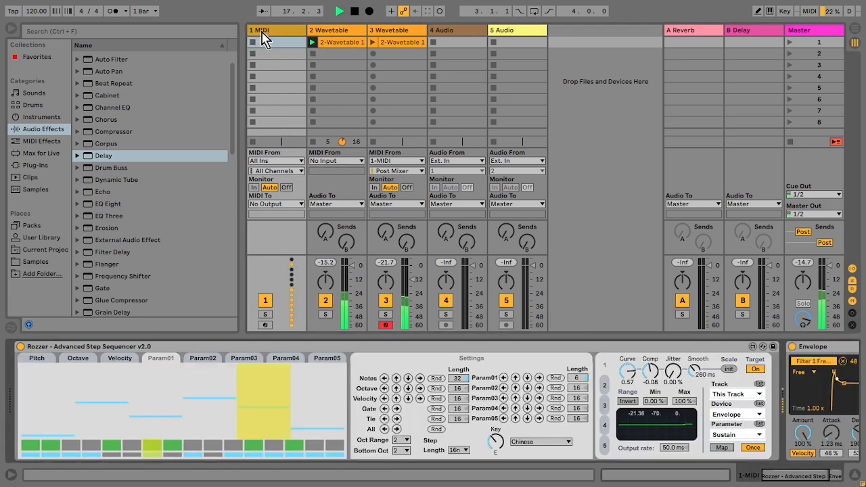
{"action": "left_click", "coordinate": [38, 358]}
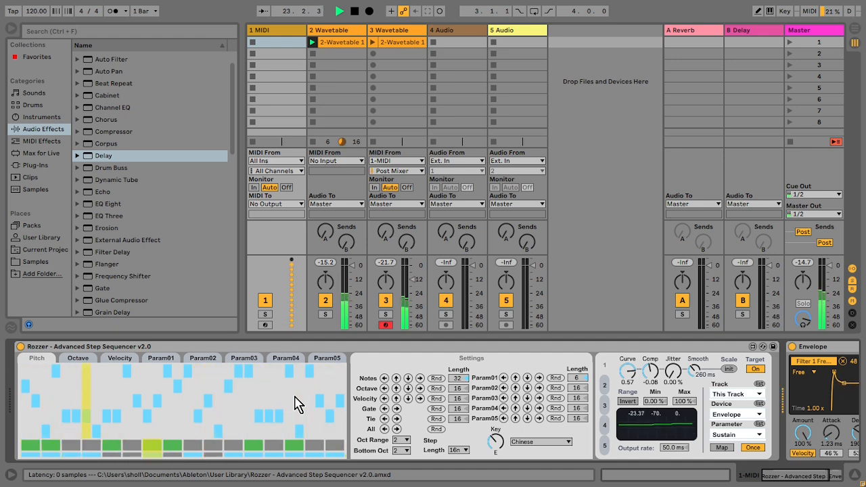
- Adjust the modulation amount of the Envelope device on the 1 MIDI track
{"action": "left_click_drag", "start_coordinate": [775, 476], "coordinate": [812, 476]}
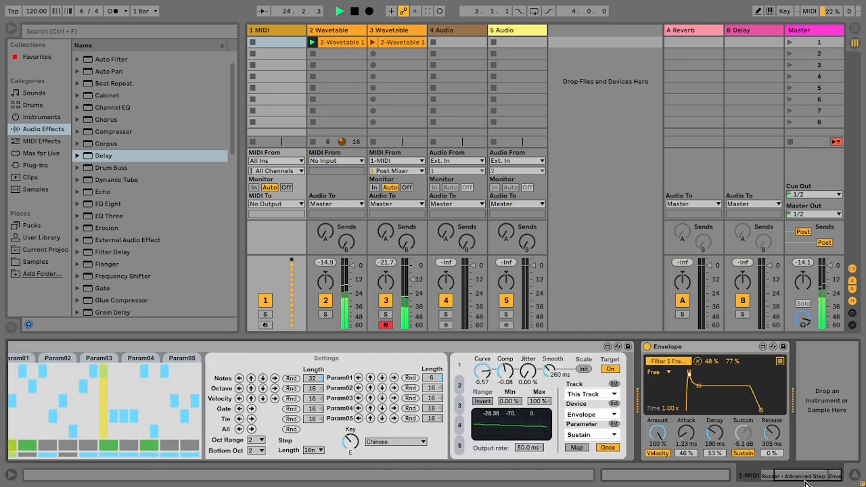
{"action": "left_click_drag", "start_coordinate": [672, 435], "coordinate": [657, 406]}
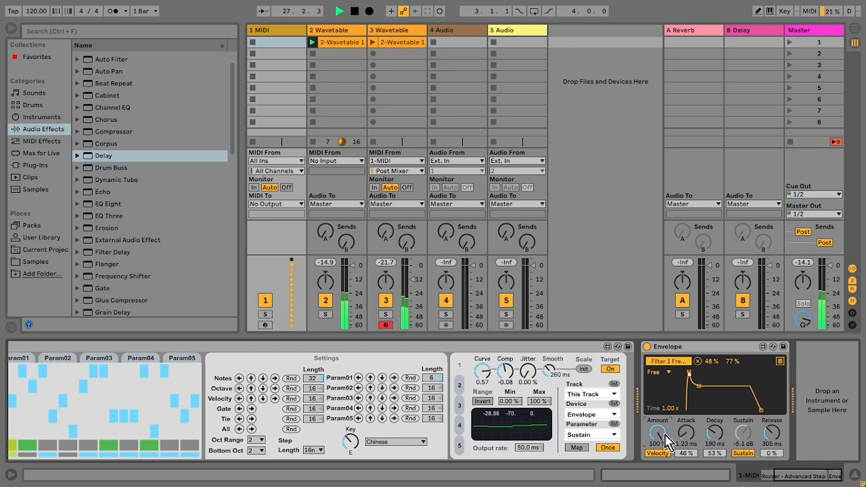